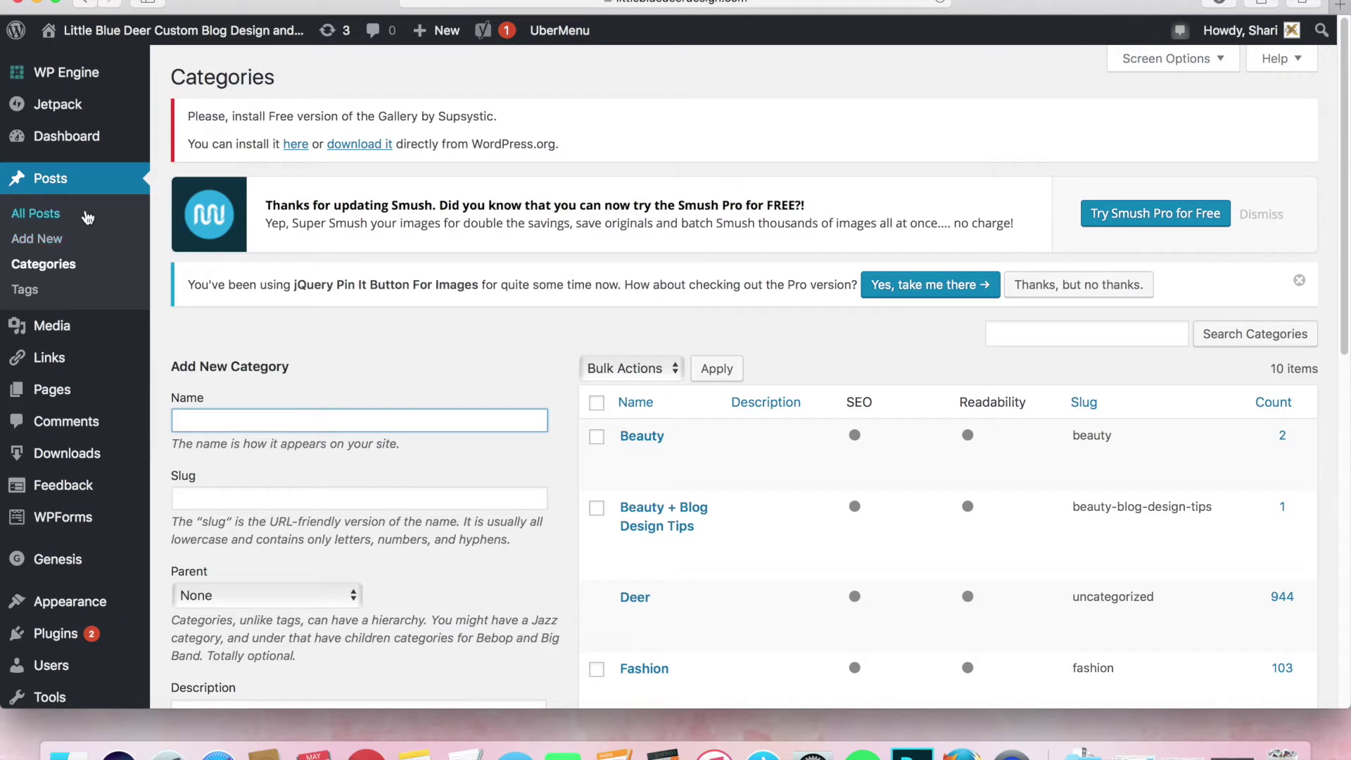
Go to Posts > Categories and edit the Beauty + Blog Design Tips category
{"action": "left_click", "coordinate": [51, 268]}
{"action": "scroll", "coordinate": [1343, 369], "scroll_direction": "down", "scroll_amount": 3}
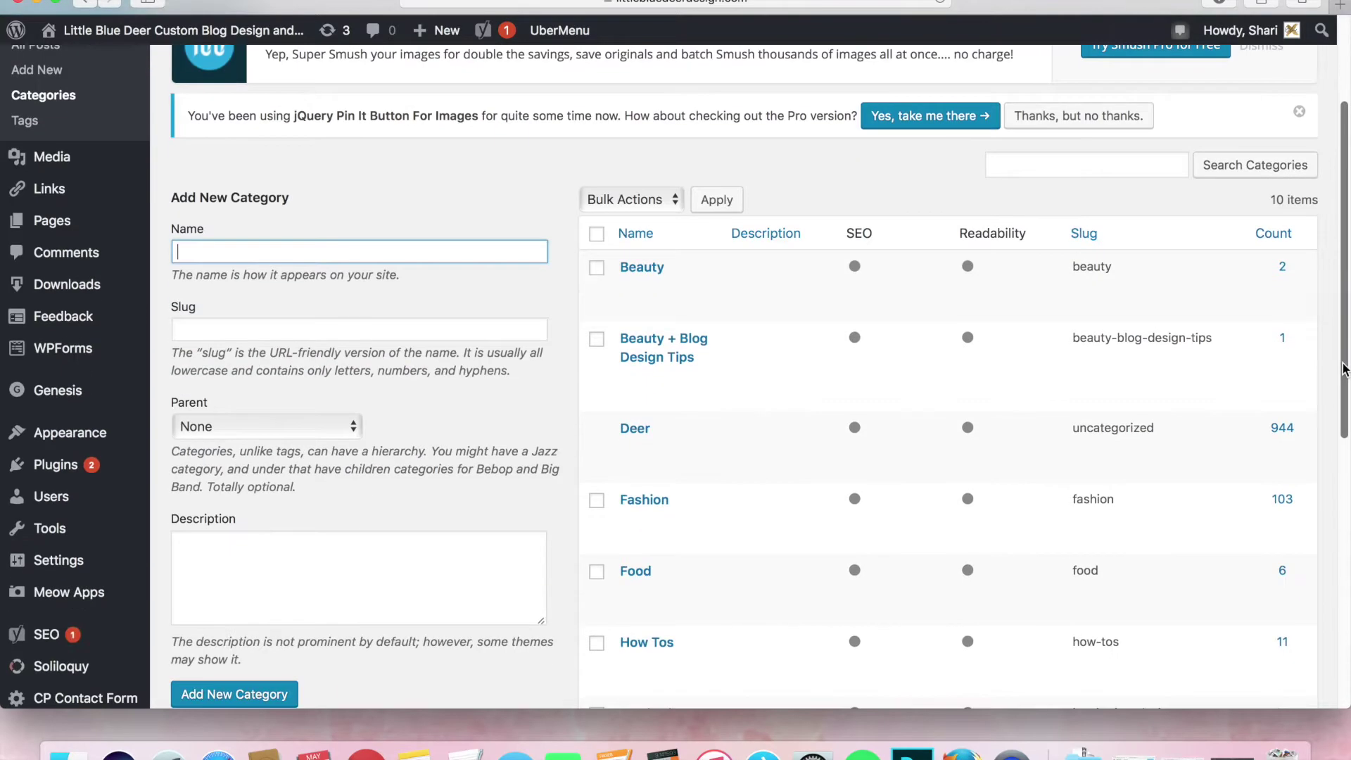
{"action": "mouse_move", "coordinate": [676, 517]}
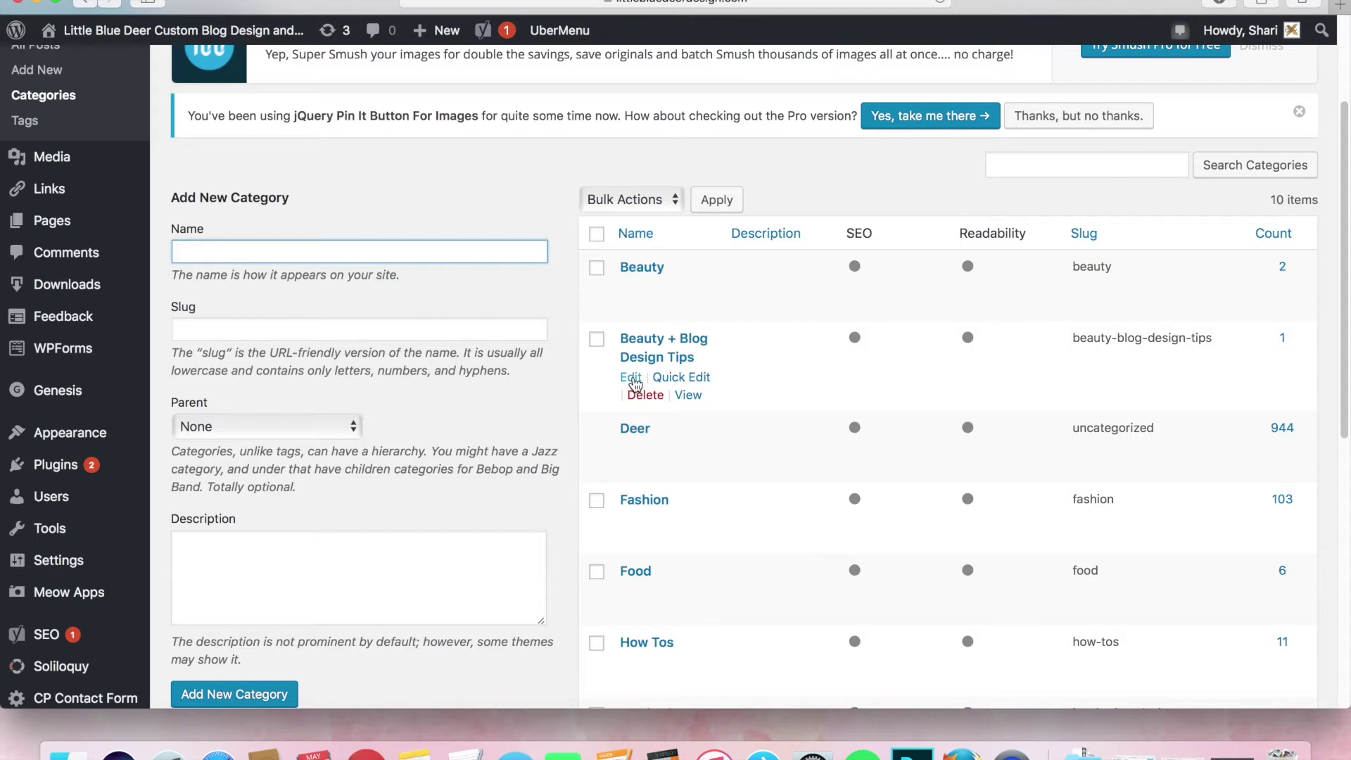
{"action": "left_click", "coordinate": [632, 380]}
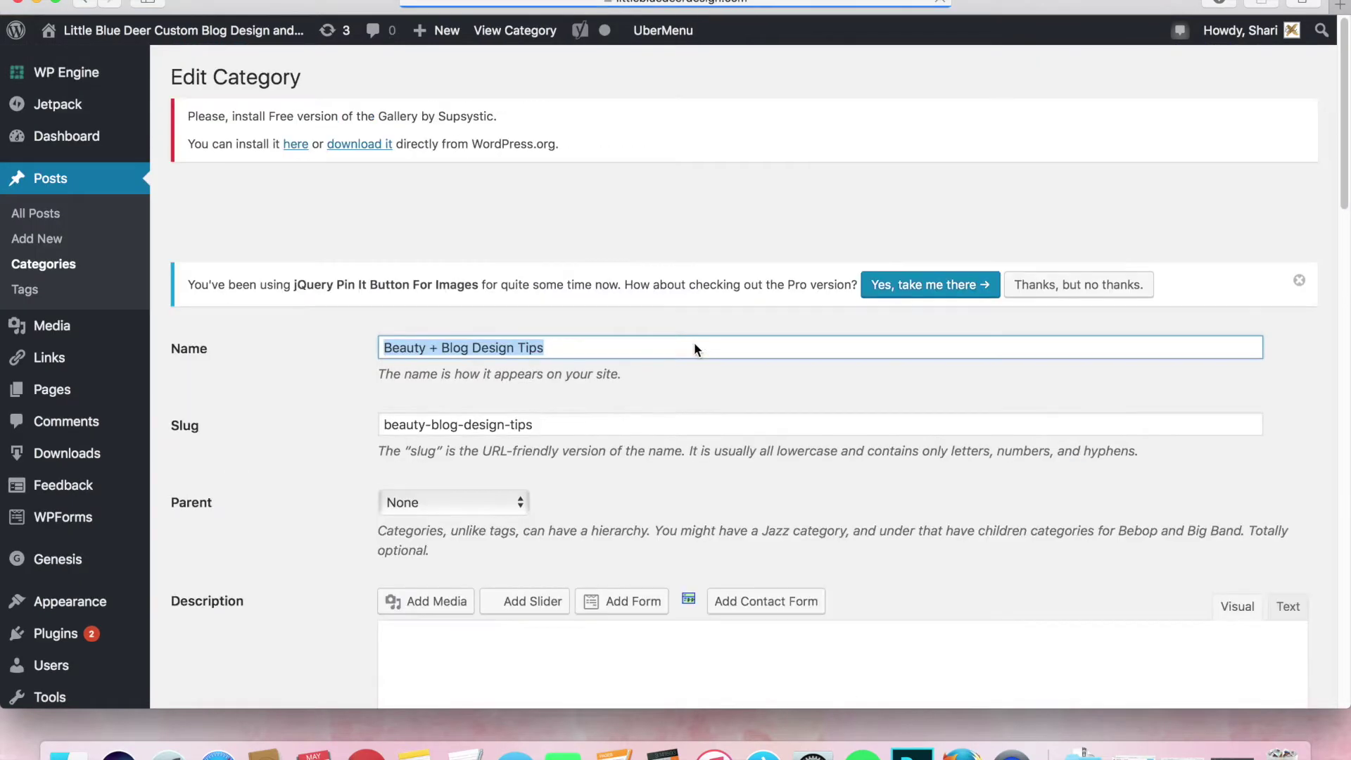
{"action": "left_click", "coordinate": [574, 350]}
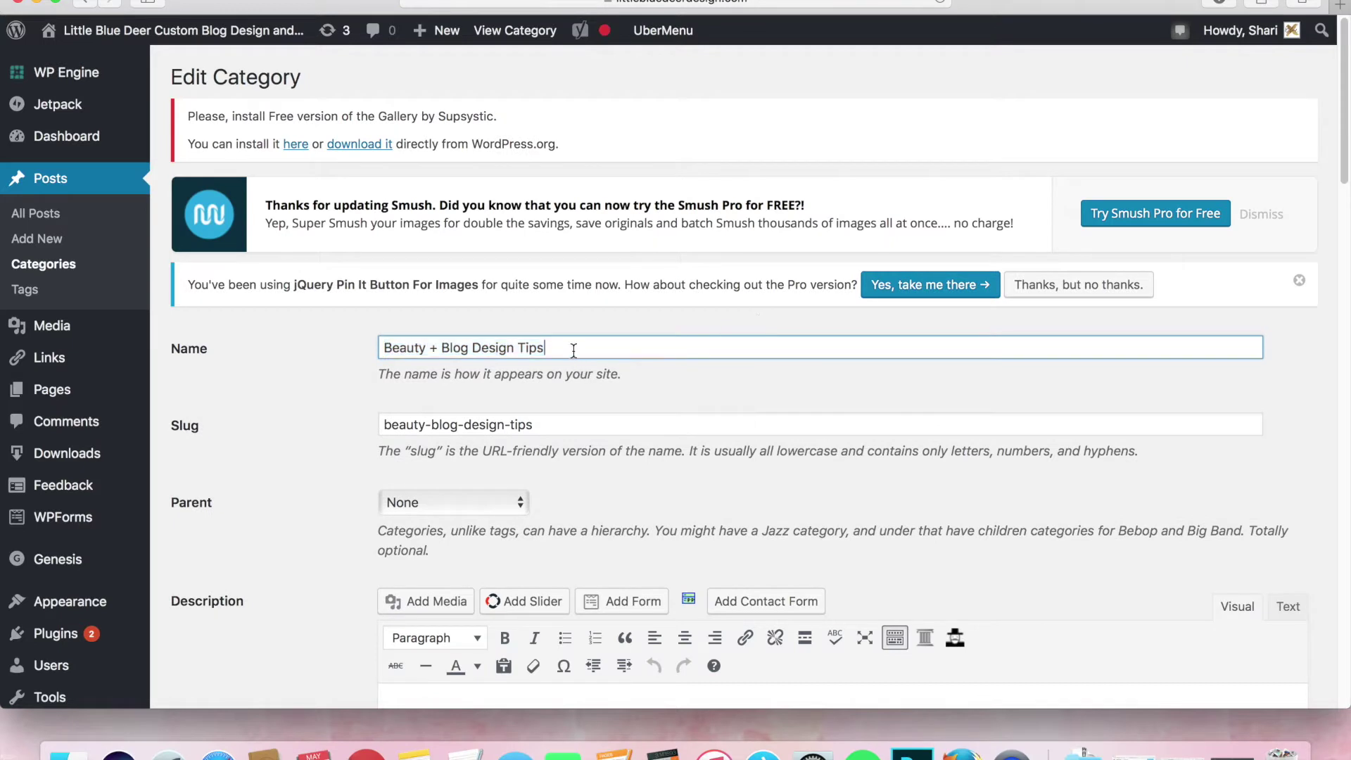
{"action": "left_click_drag", "start_coordinate": [573, 351], "coordinate": [340, 356]}
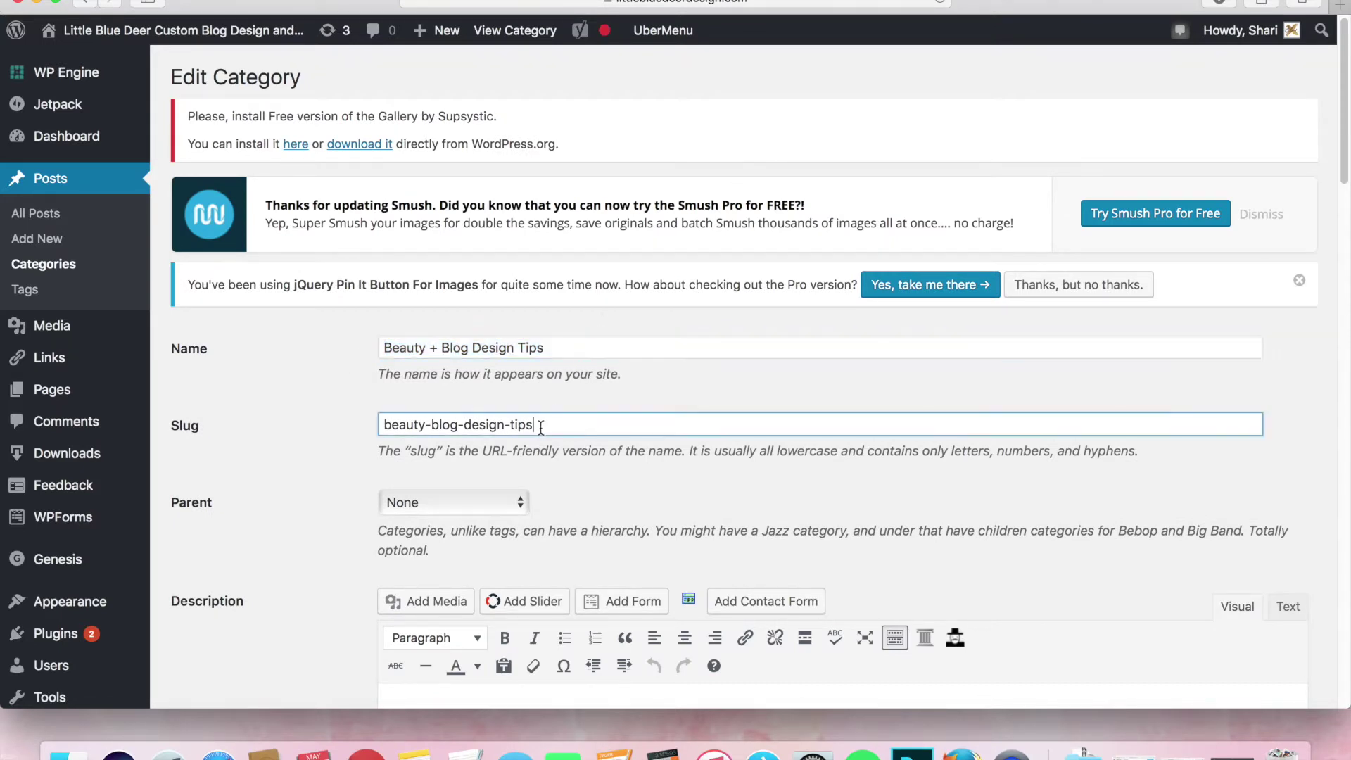
{"action": "left_click_drag", "start_coordinate": [540, 426], "coordinate": [357, 412]}
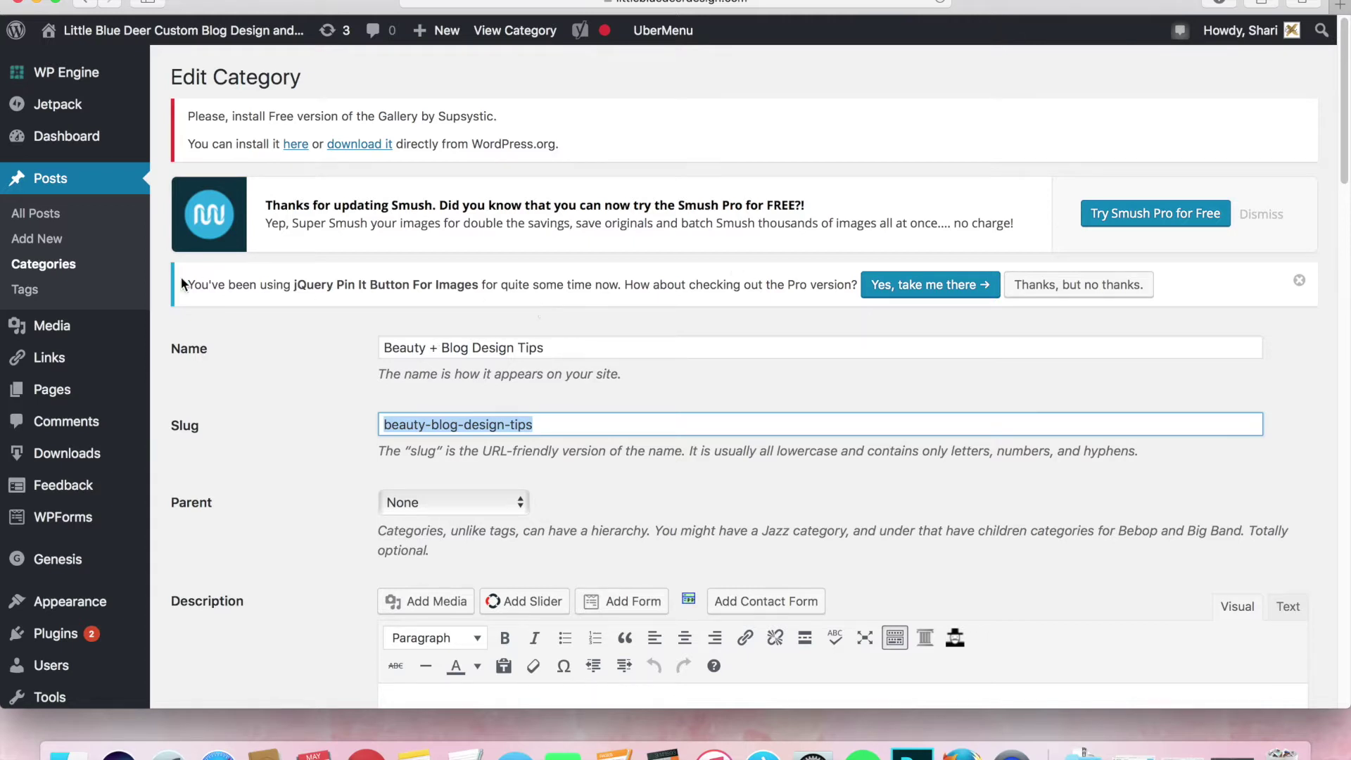
Show All Posts and tick select-all to check every post on the page
{"action": "left_click", "coordinate": [64, 219]}
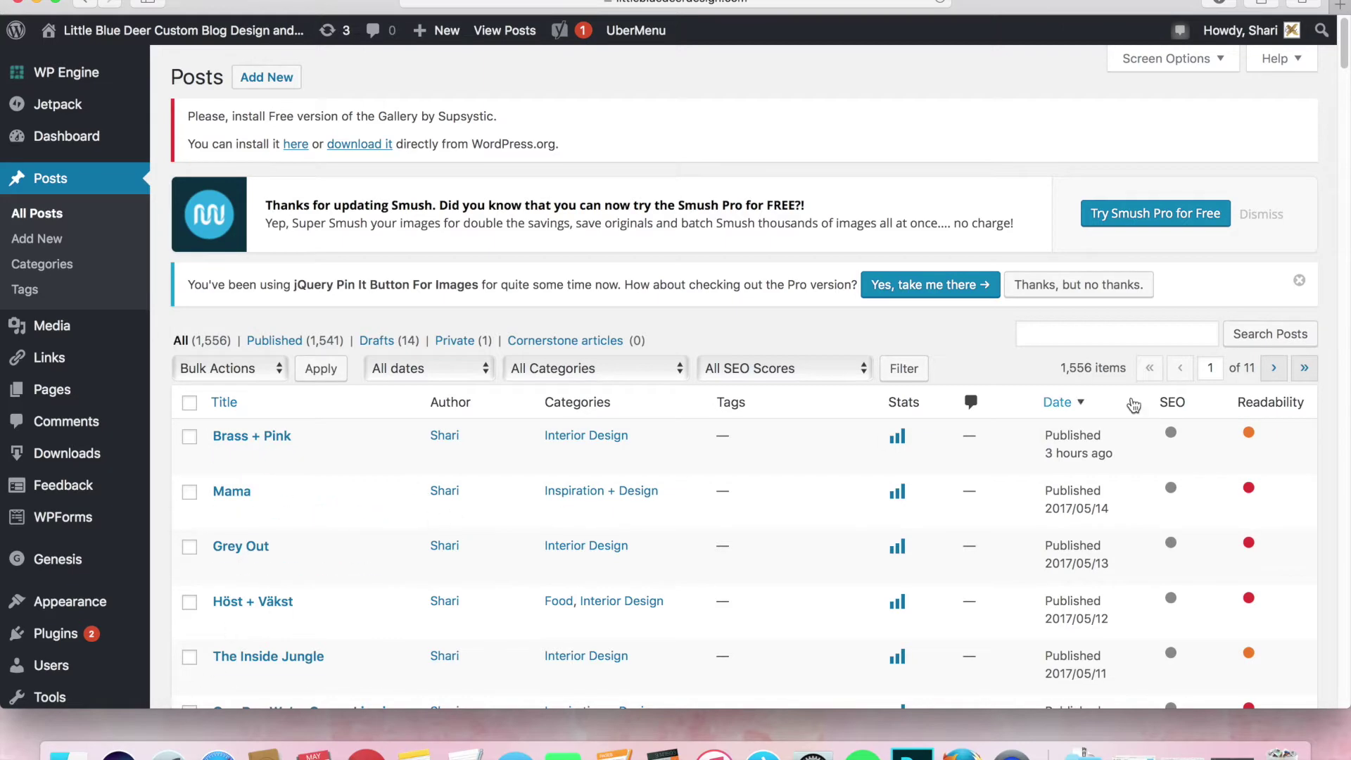
{"action": "scroll", "coordinate": [1346, 89], "scroll_direction": "down", "scroll_amount": 5}
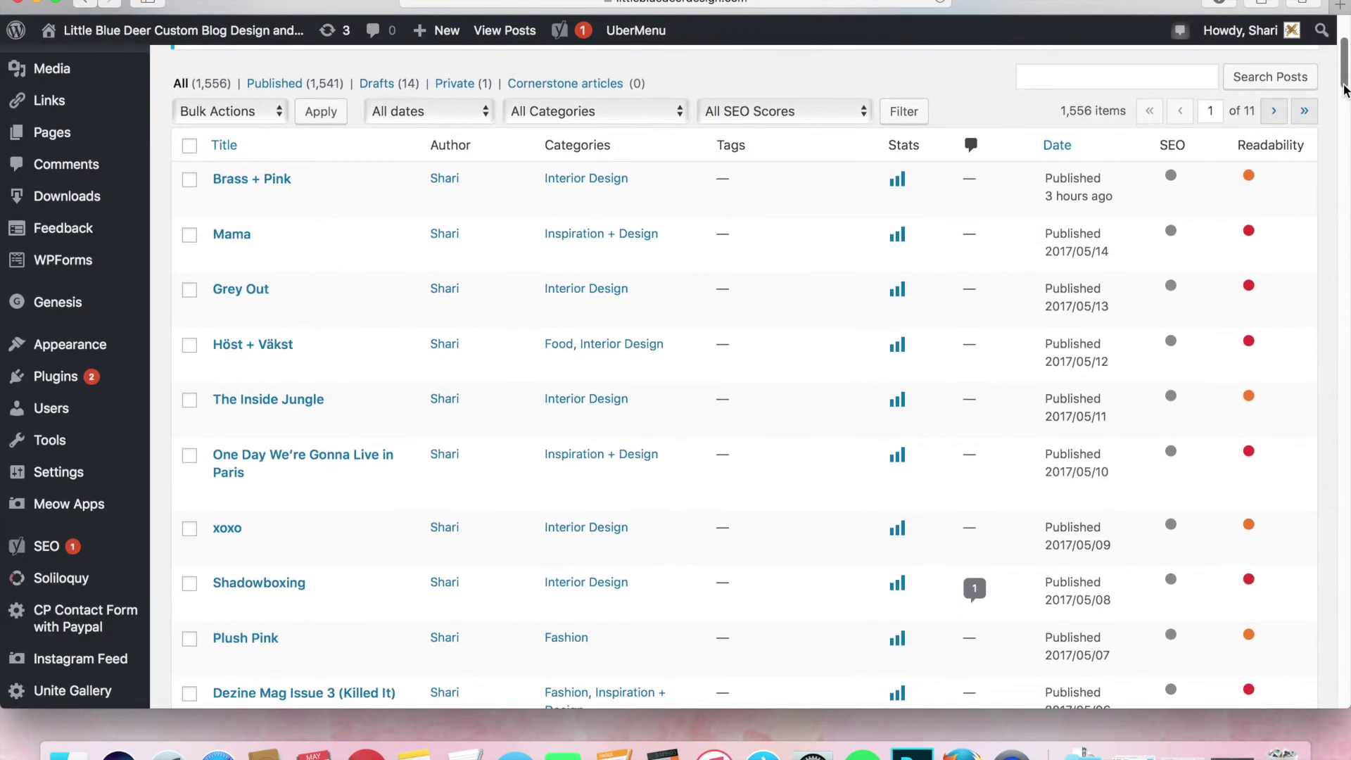
{"action": "scroll", "coordinate": [1347, 90], "scroll_direction": "up", "scroll_amount": 5}
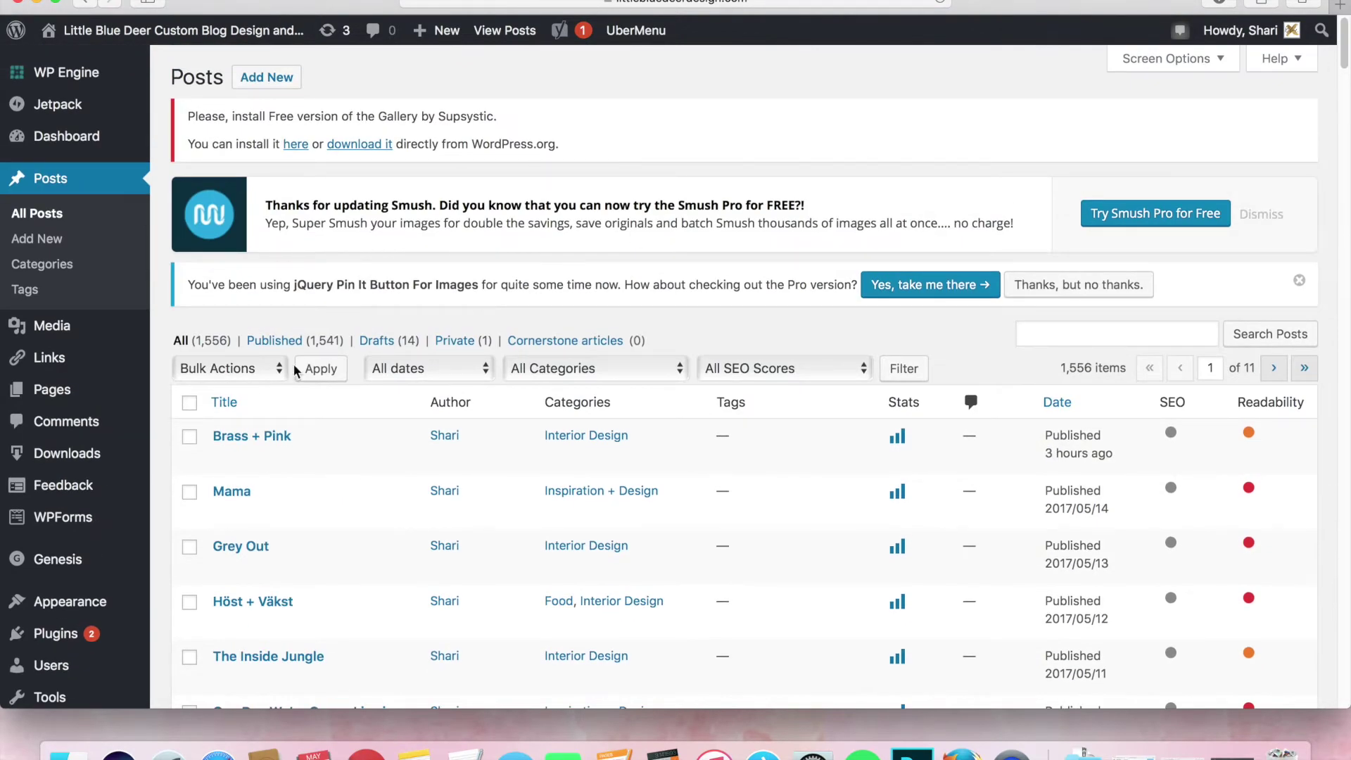
{"action": "left_click", "coordinate": [189, 404]}
{"action": "left_click_drag", "start_coordinate": [1345, 58], "coordinate": [1309, 723]}
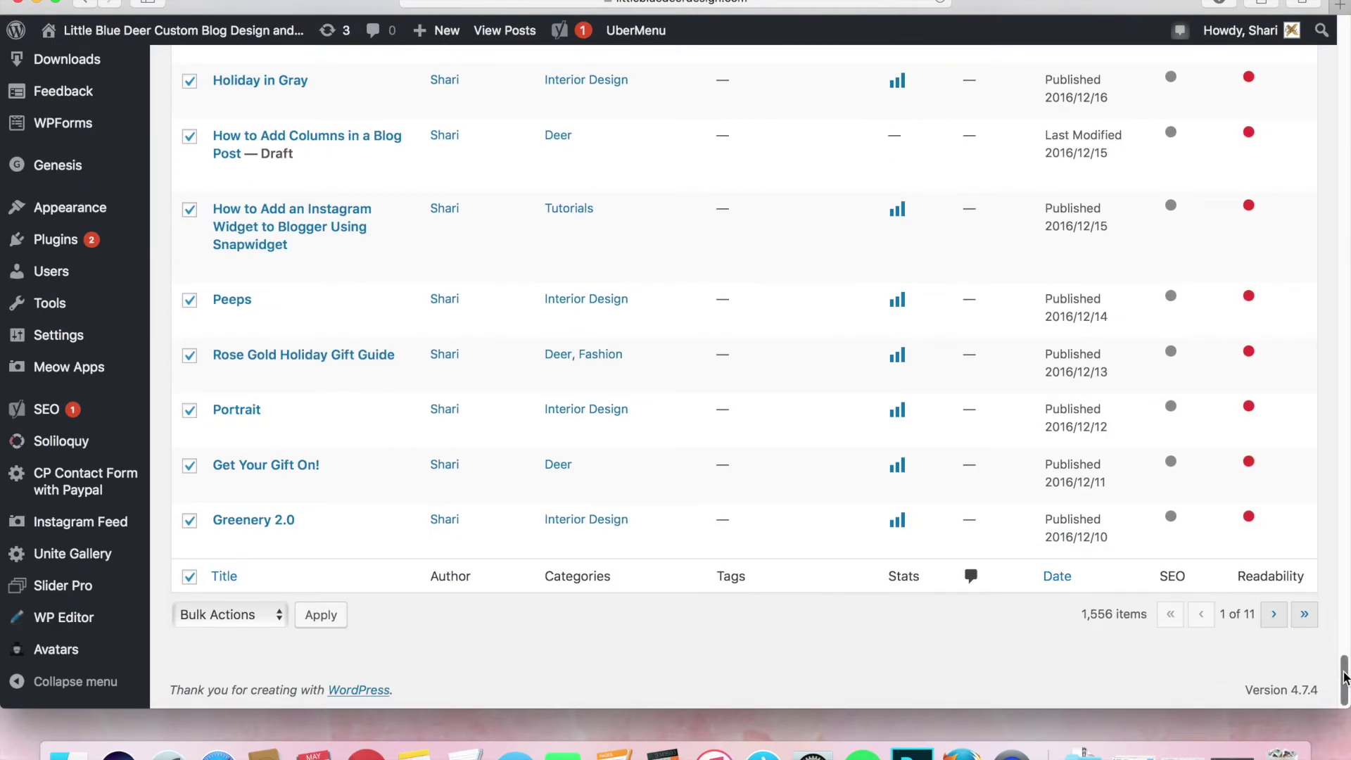
{"action": "left_click_drag", "start_coordinate": [1345, 679], "coordinate": [1345, 32]}
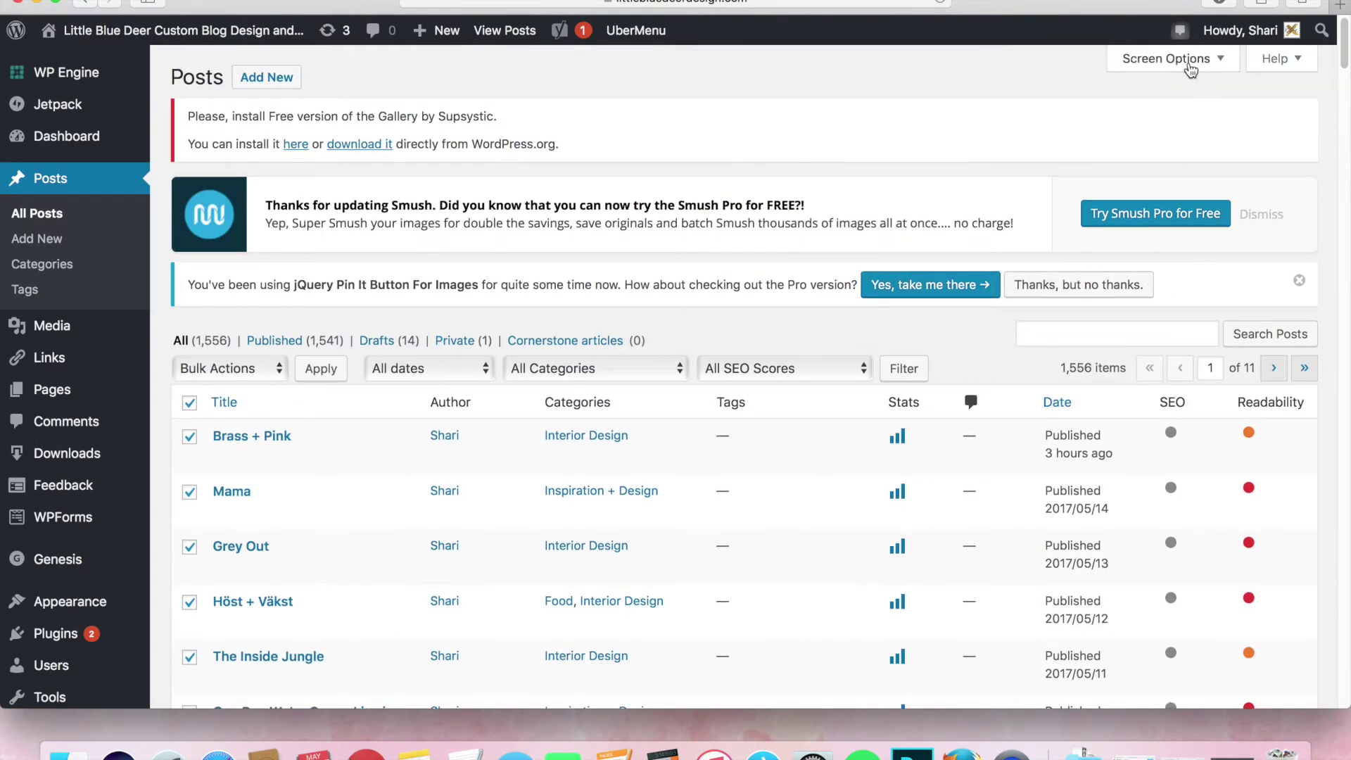
{"action": "left_click", "coordinate": [1191, 64]}
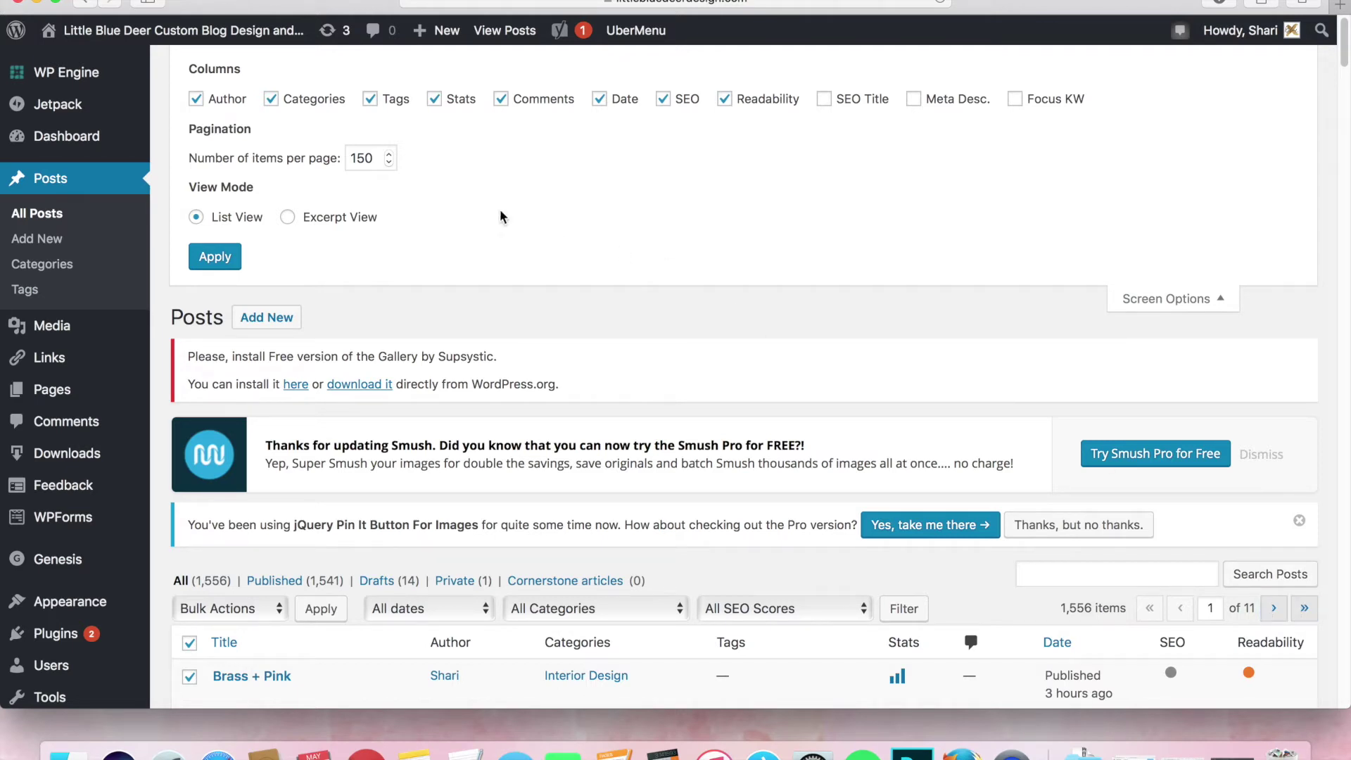
Set Screen Options to show 100 posts per page and apply it
{"action": "left_click", "coordinate": [389, 155]}
{"action": "left_click", "coordinate": [390, 162]}
{"action": "left_click", "coordinate": [389, 162]}
{"action": "double_click", "coordinate": [364, 158]}
{"action": "type", "text": "10"}
{"action": "type", "text": "0"}
{"action": "left_click", "coordinate": [215, 265]}
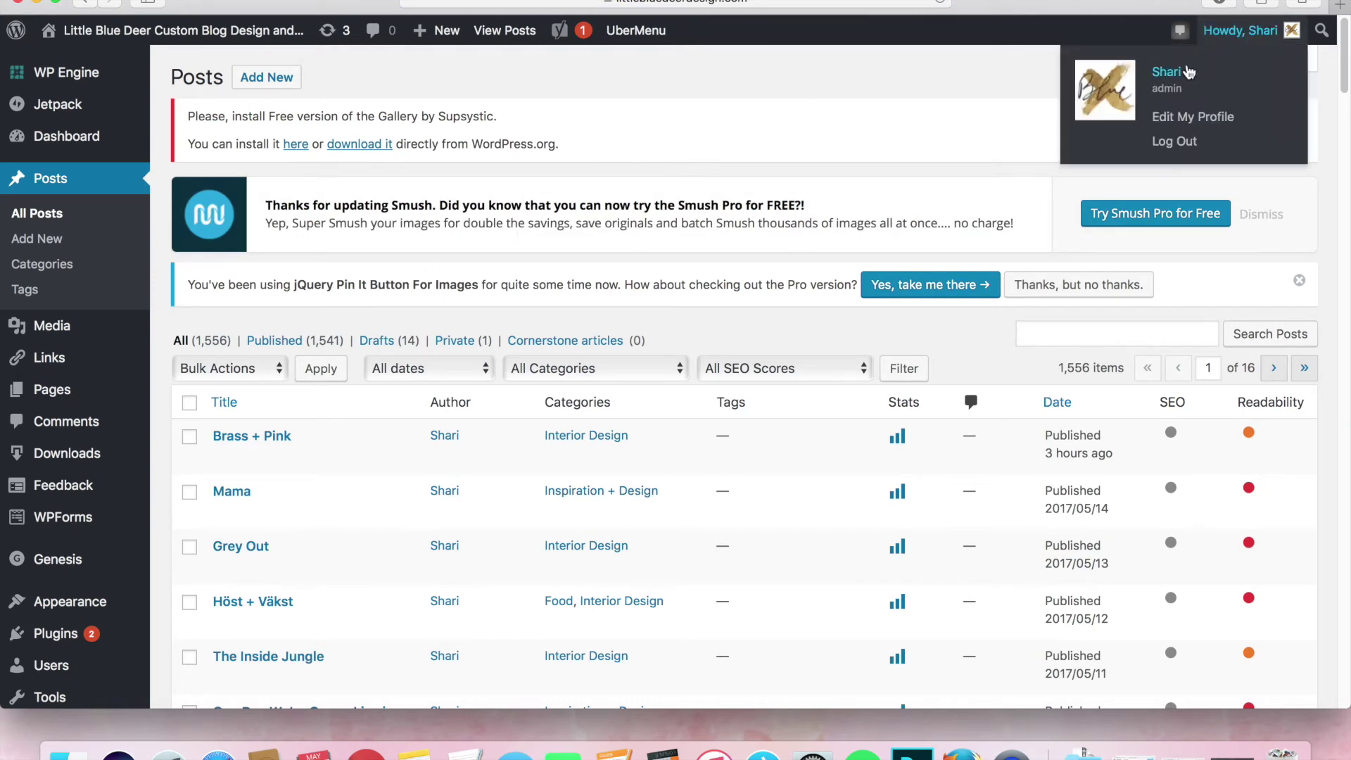
Apply Excerpt View to the posts list, then switch back to List View
{"action": "left_click", "coordinate": [1170, 60]}
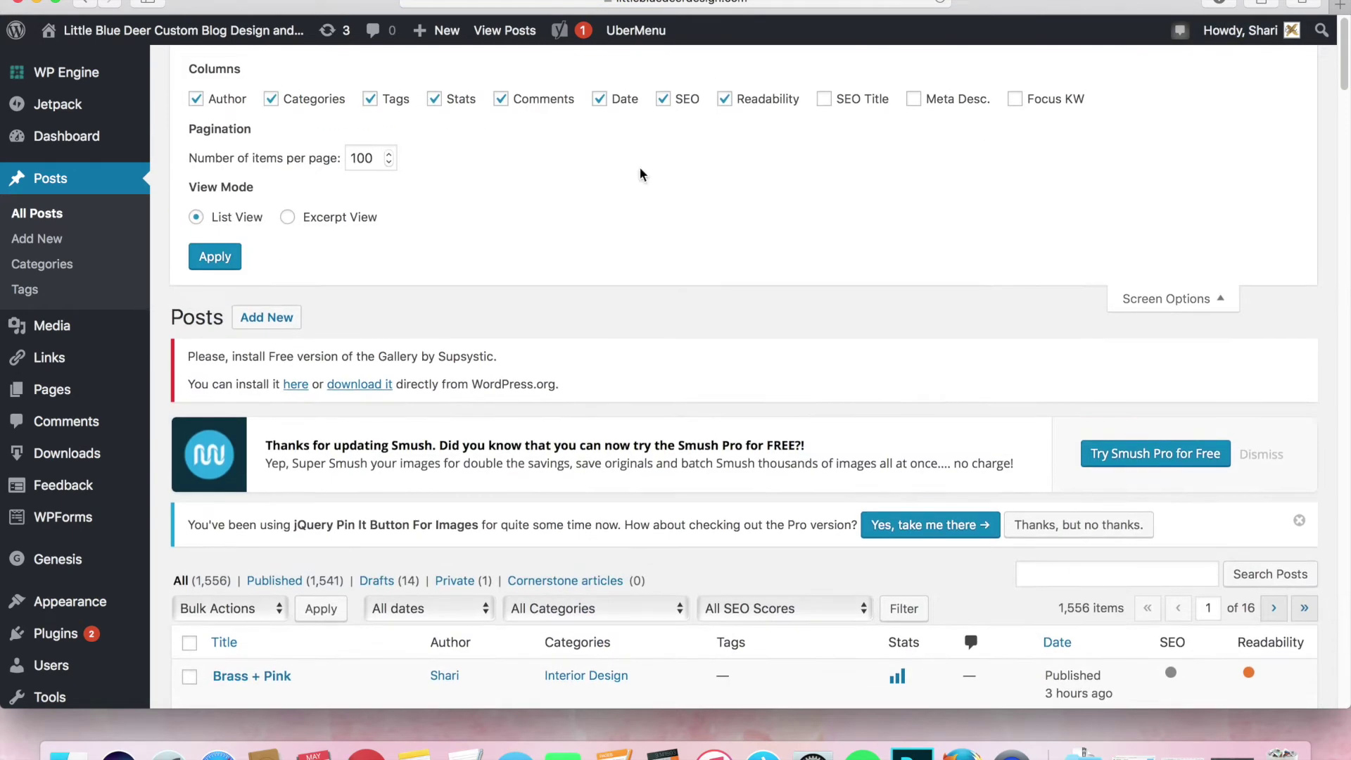
{"action": "left_click", "coordinate": [292, 219]}
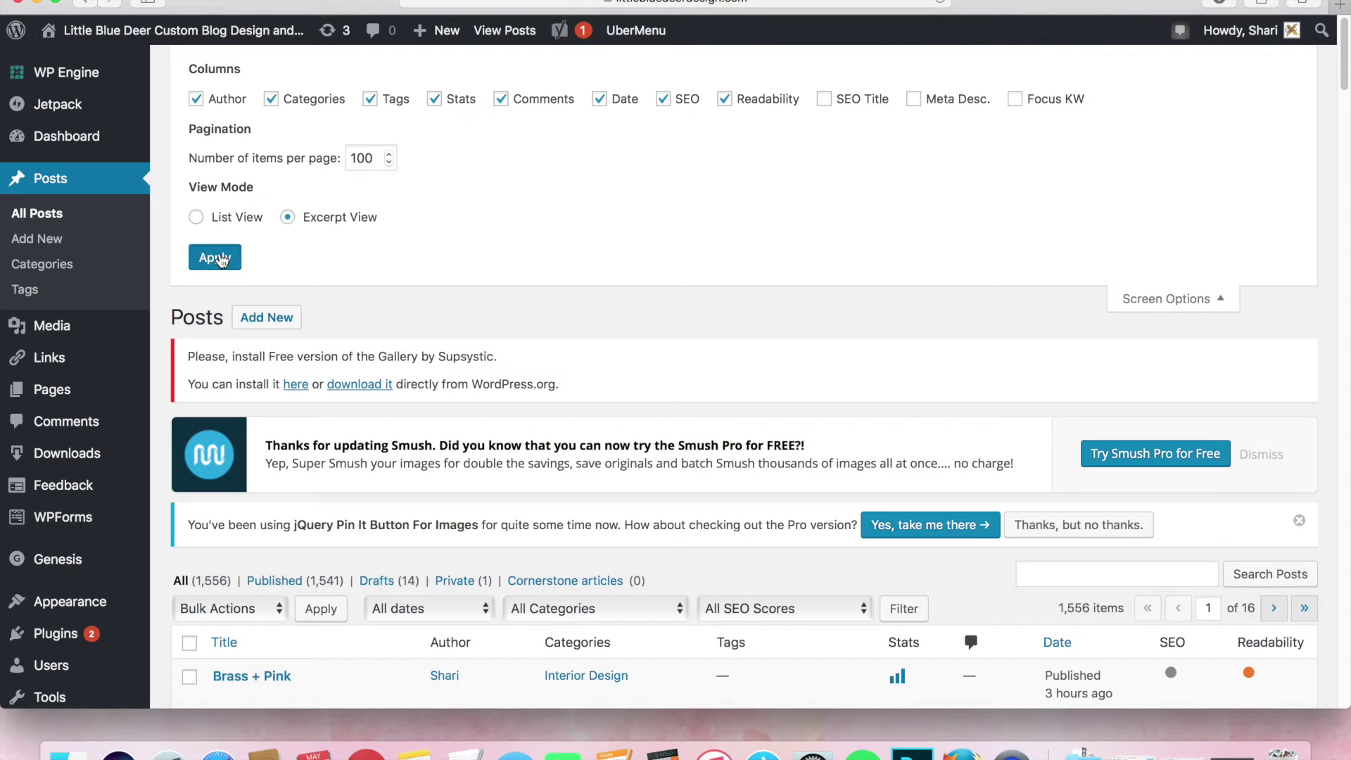
{"action": "left_click", "coordinate": [214, 256]}
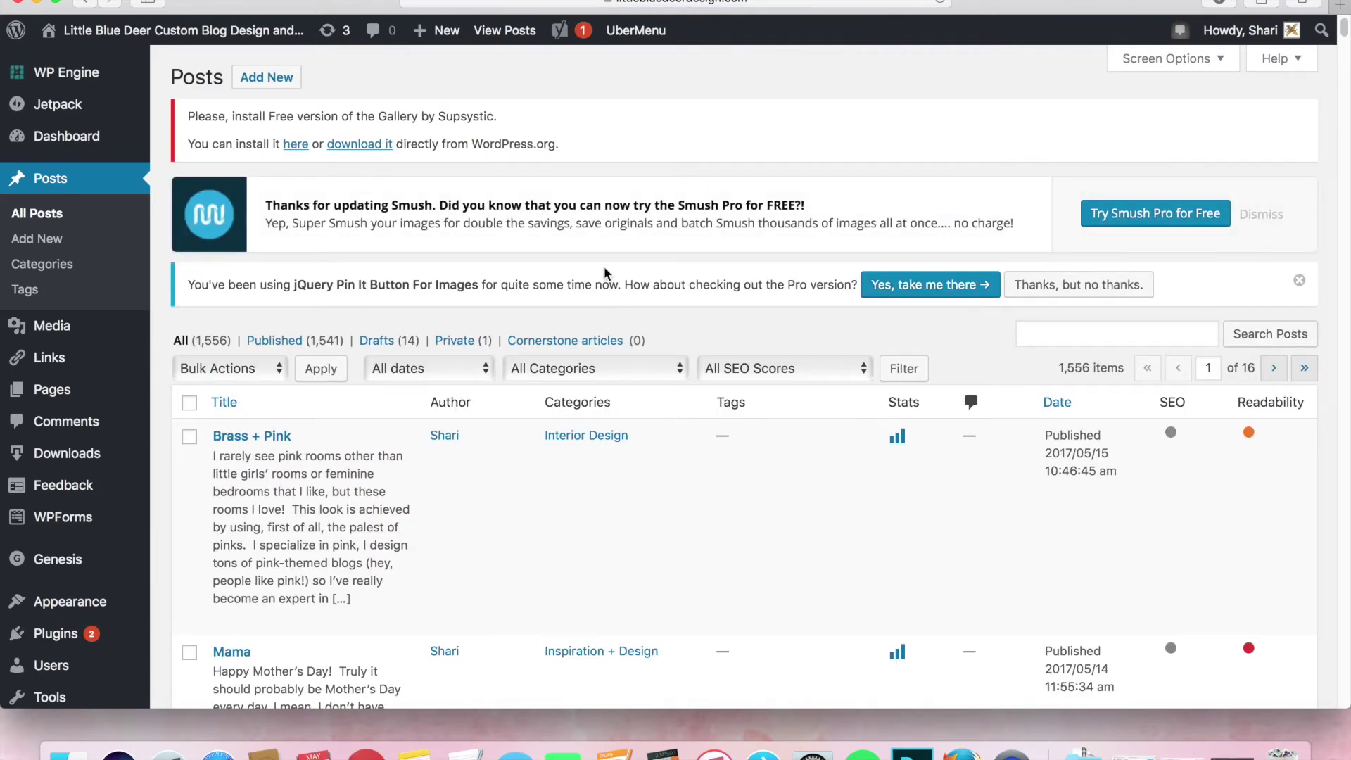
{"action": "left_click", "coordinate": [1170, 59]}
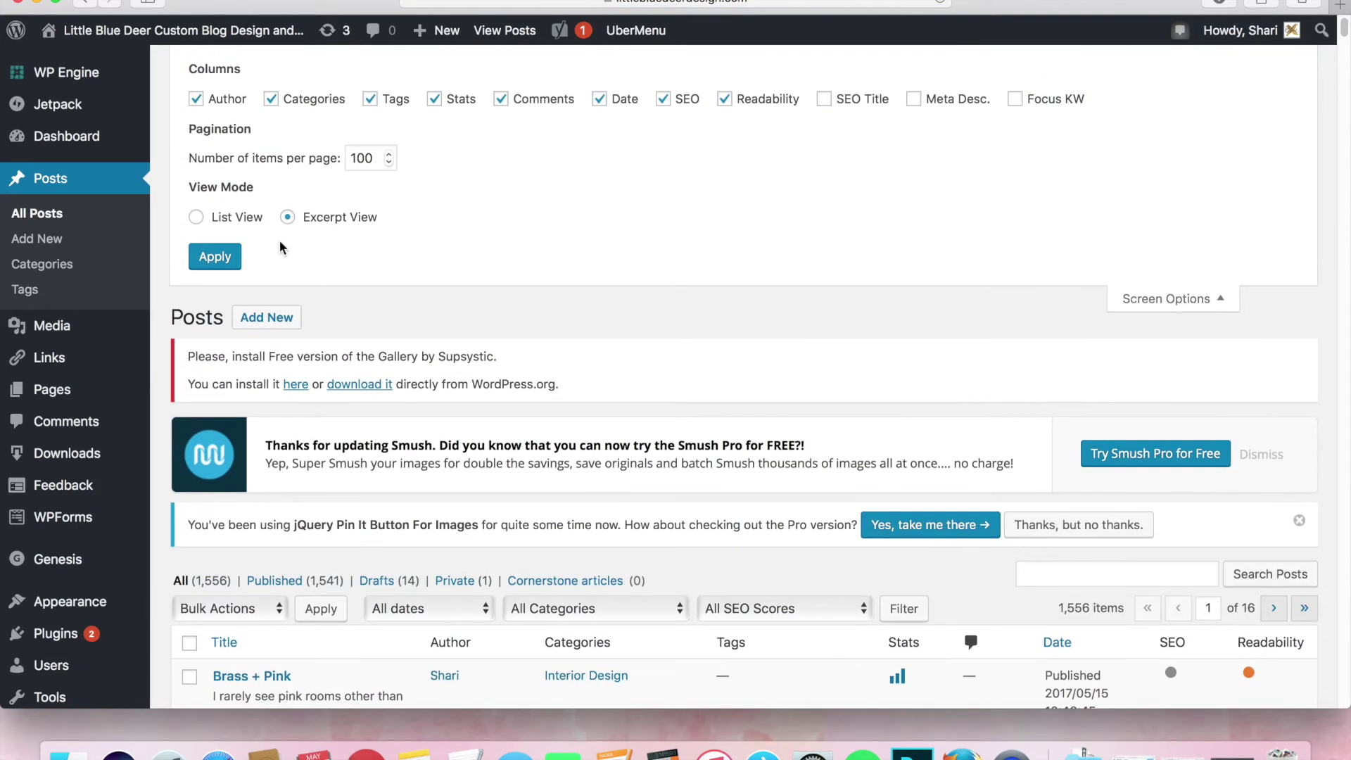
{"action": "left_click", "coordinate": [197, 216]}
{"action": "left_click", "coordinate": [202, 257]}
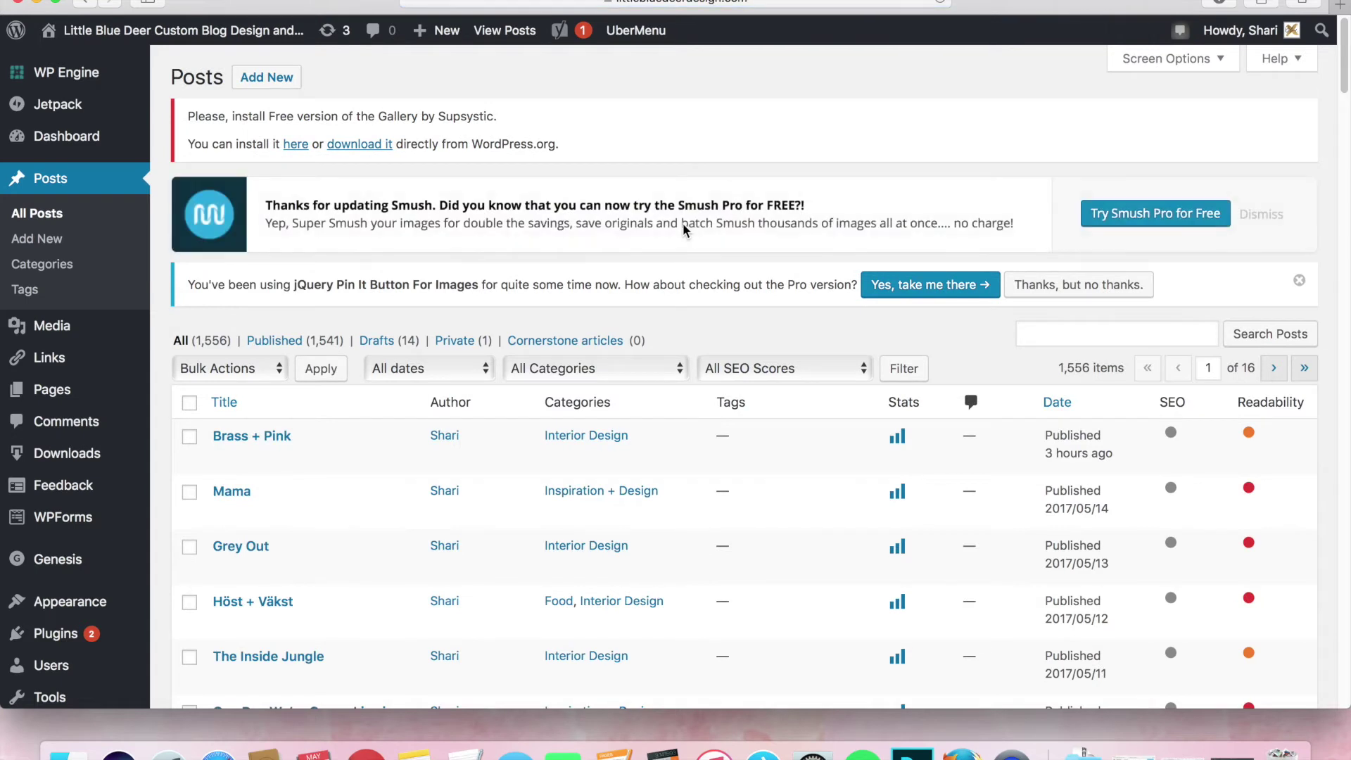
Select all posts on the page and start a Bulk Edit
{"action": "left_click", "coordinate": [190, 406]}
{"action": "mouse_move", "coordinate": [329, 444]}
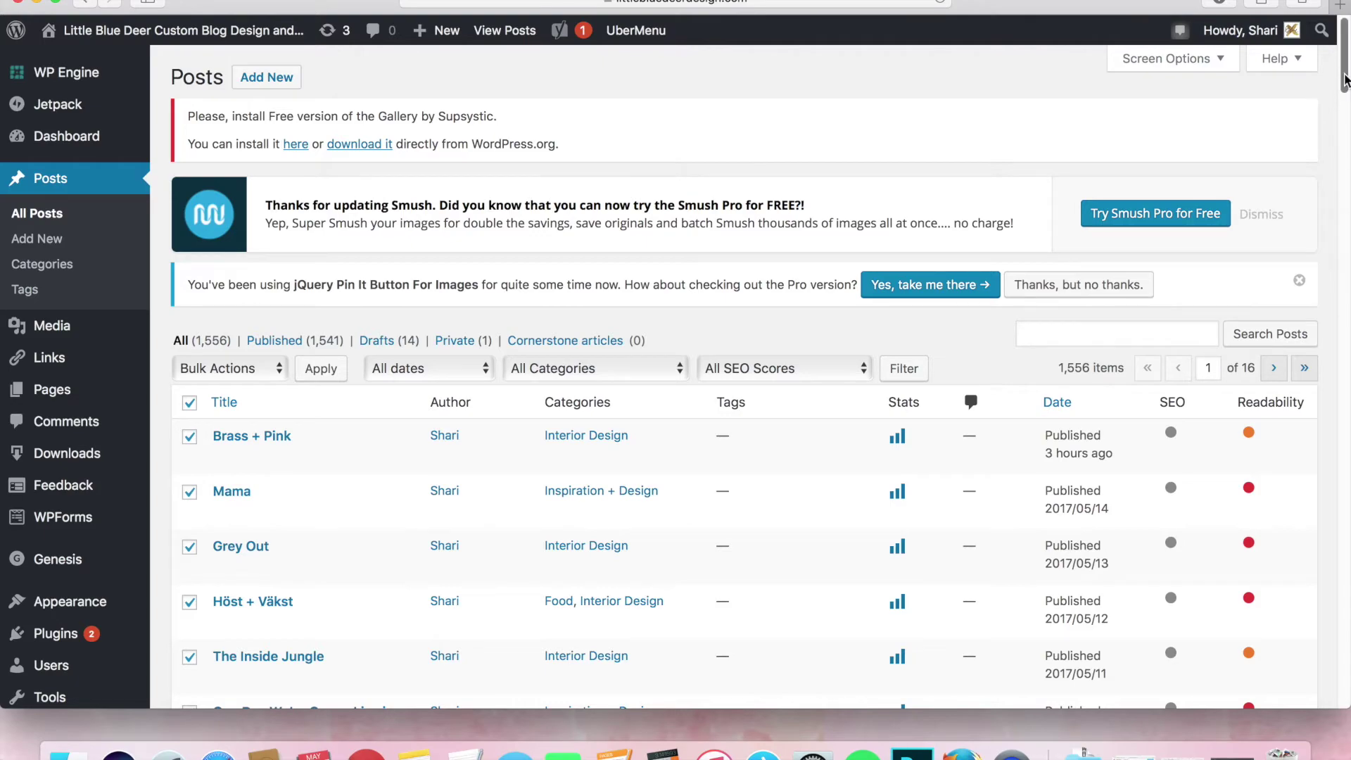
{"action": "mouse_move", "coordinate": [1344, 85]}
{"action": "left_mouse_down"}
{"action": "mouse_move", "coordinate": [1344, 191]}
{"action": "mouse_move", "coordinate": [1344, 63]}
{"action": "left_mouse_up"}
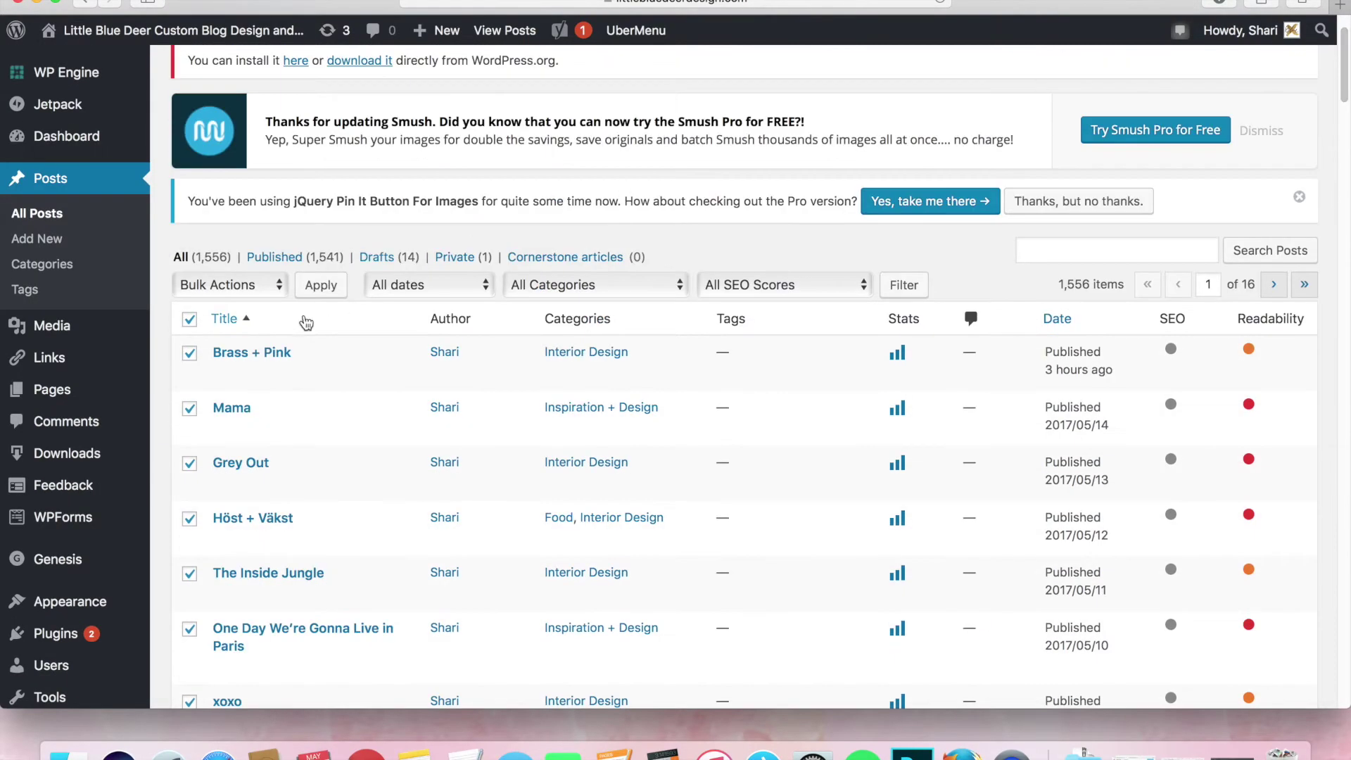
{"action": "left_click", "coordinate": [274, 287]}
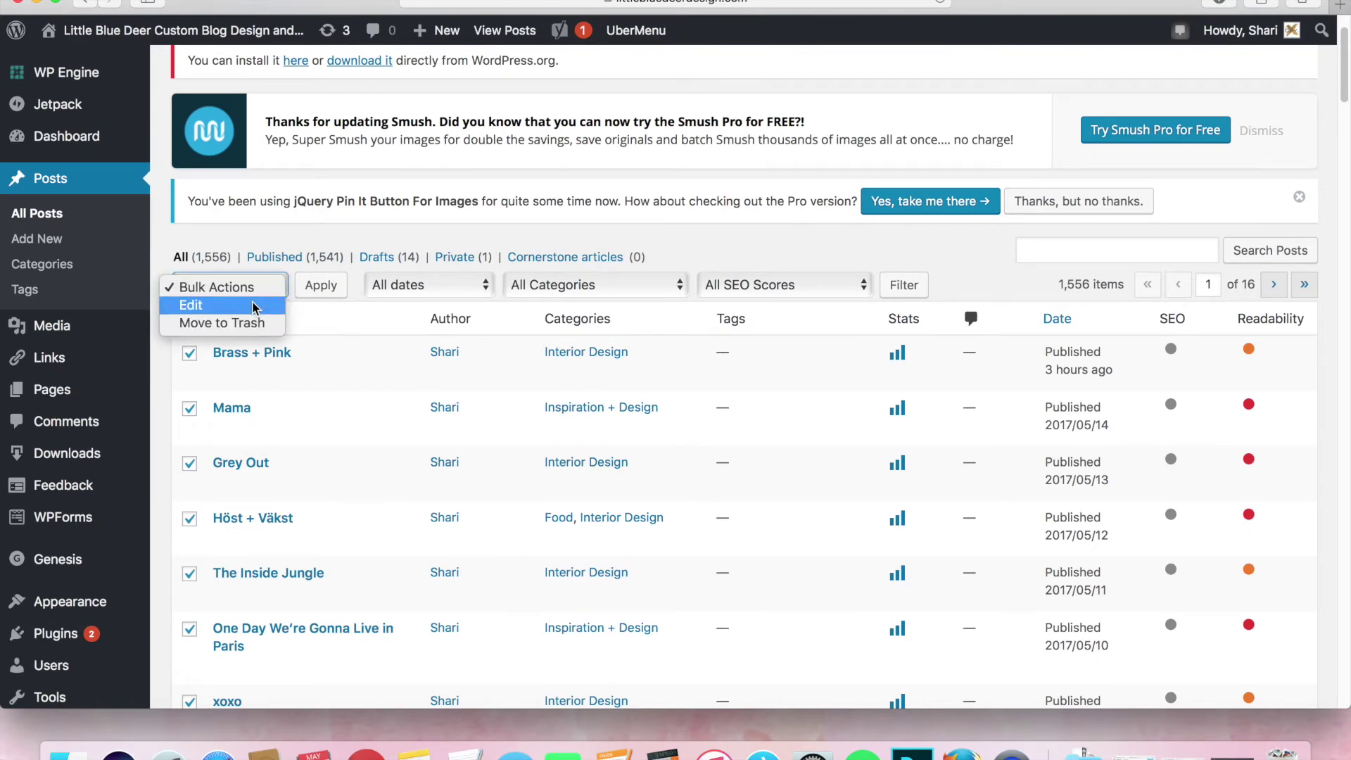
{"action": "left_click", "coordinate": [254, 308]}
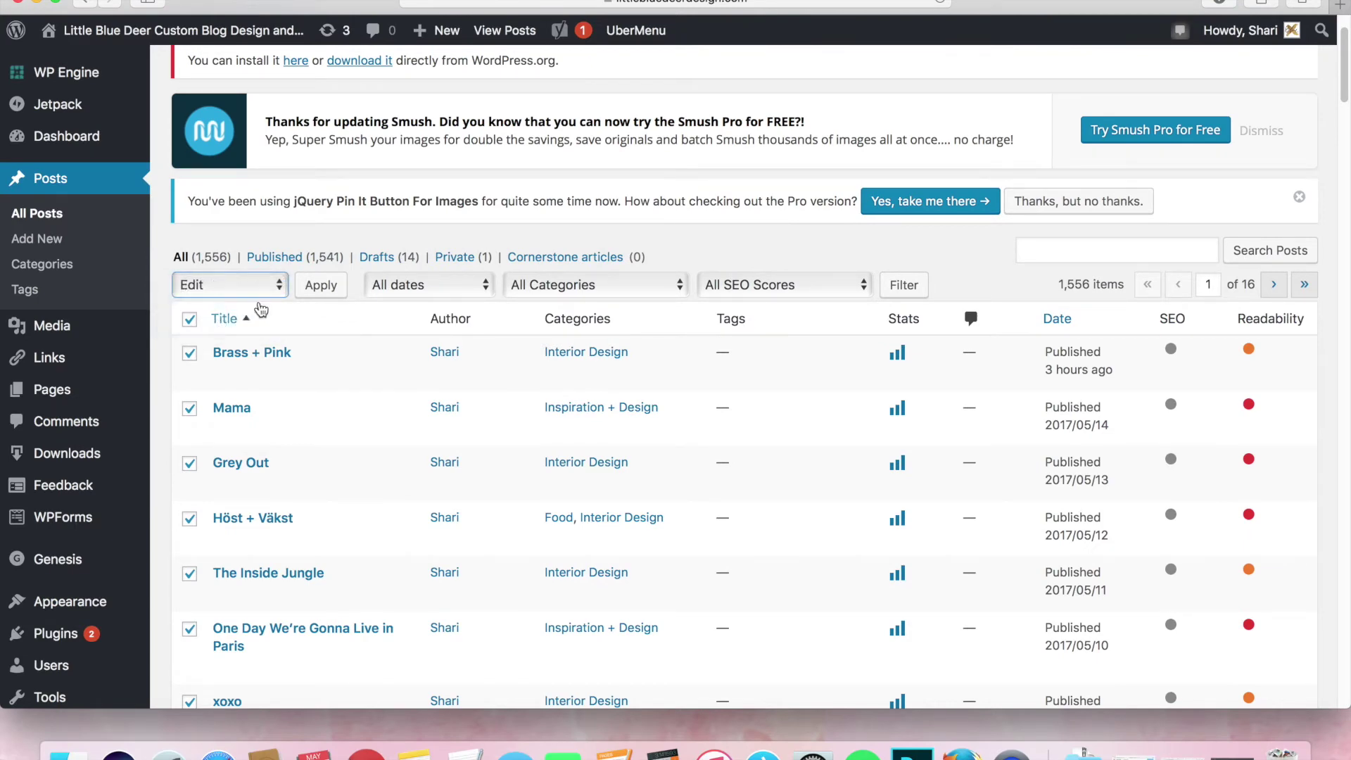
{"action": "left_click", "coordinate": [320, 285]}
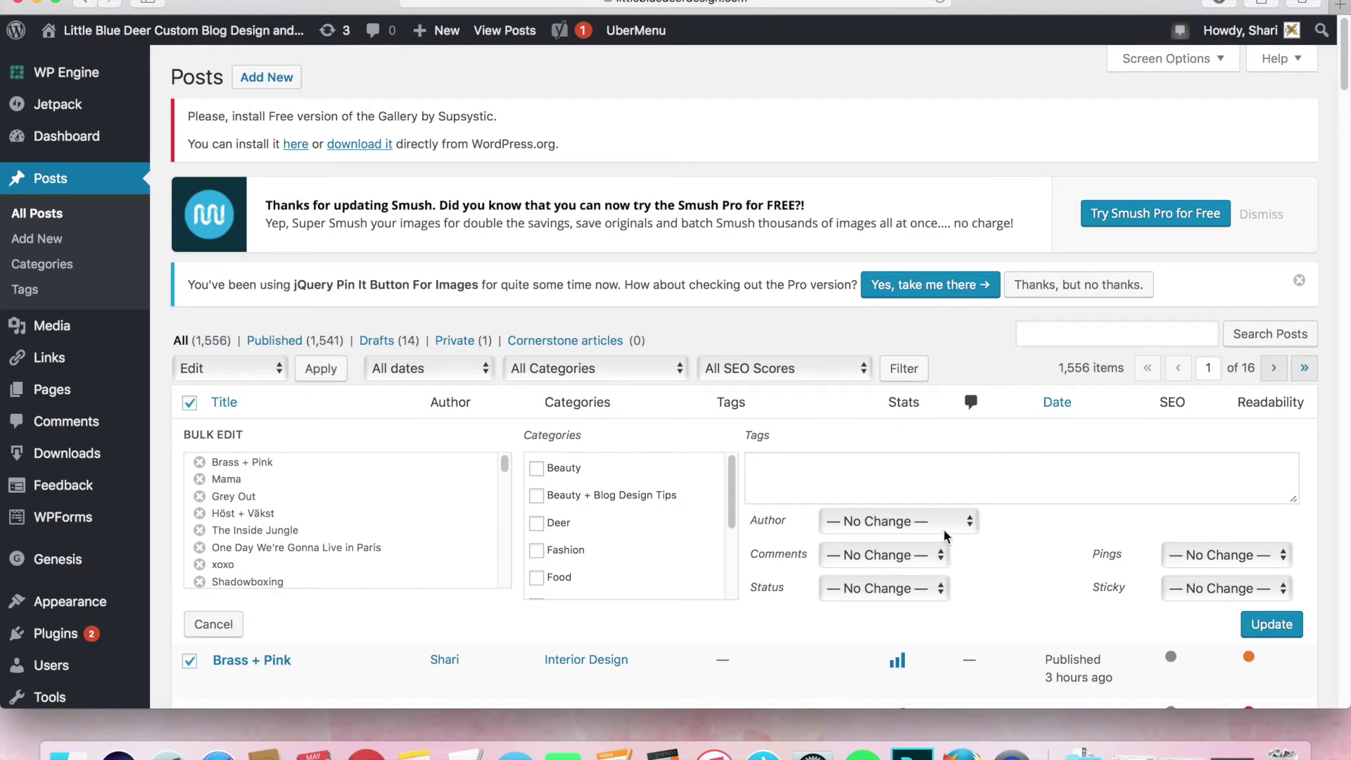
Check the Author, Comments and Status dropdowns, leaving each unchanged
{"action": "left_click", "coordinate": [974, 527]}
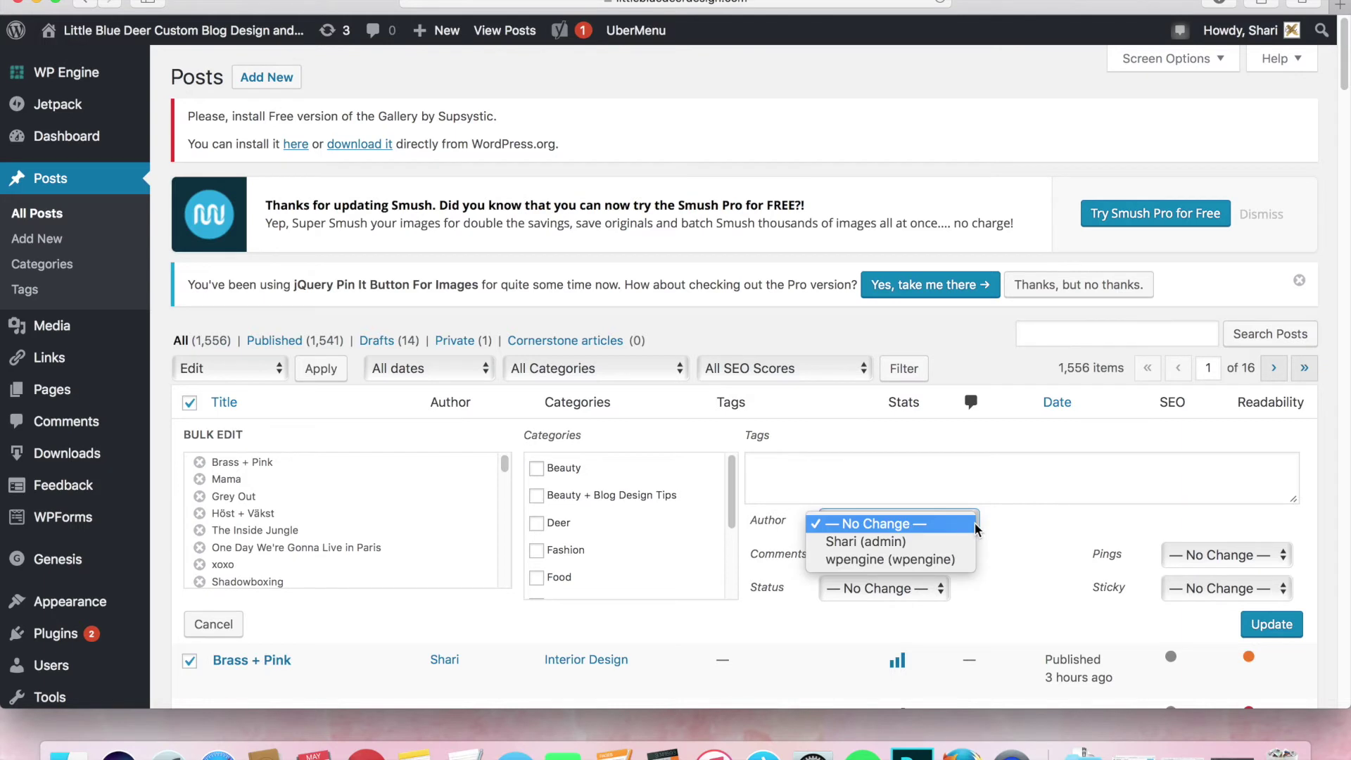
{"action": "left_click", "coordinate": [975, 528]}
{"action": "left_click", "coordinate": [941, 556]}
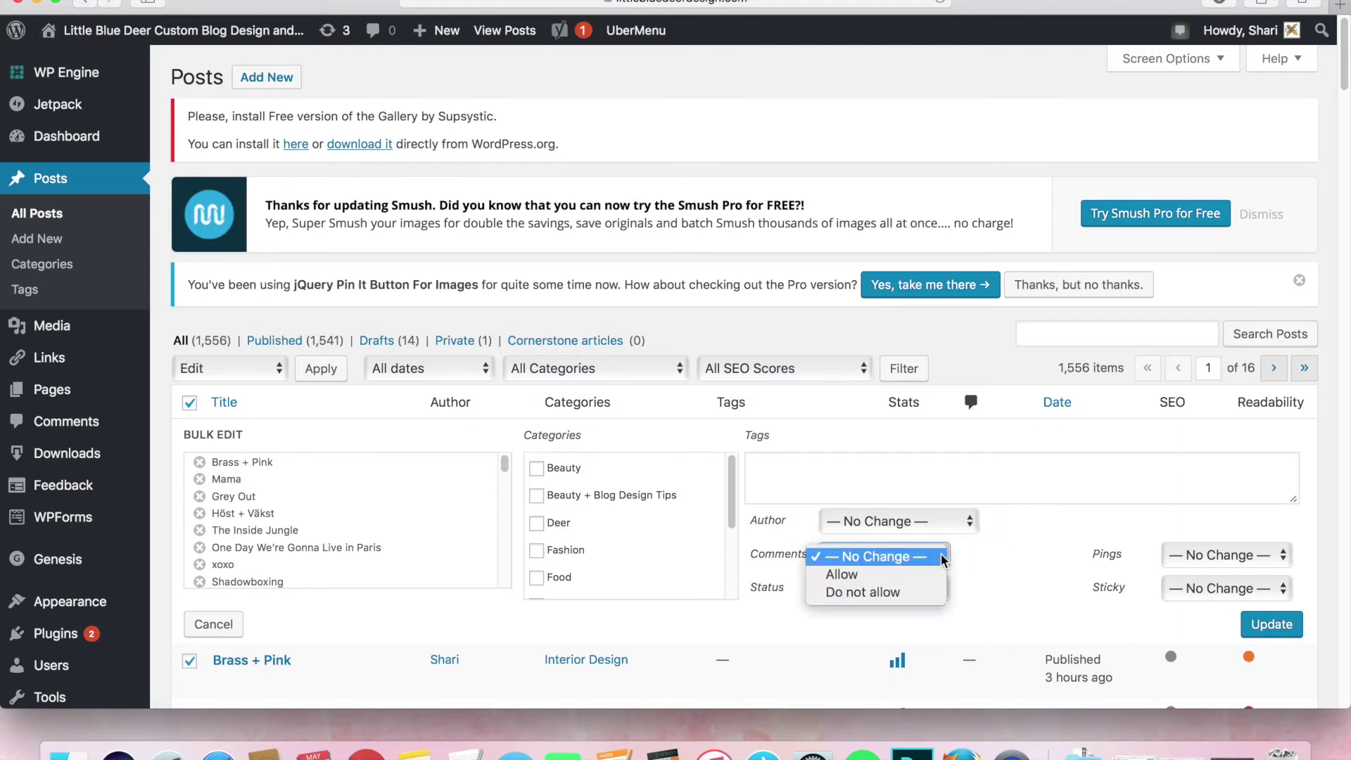
{"action": "left_click", "coordinate": [970, 559]}
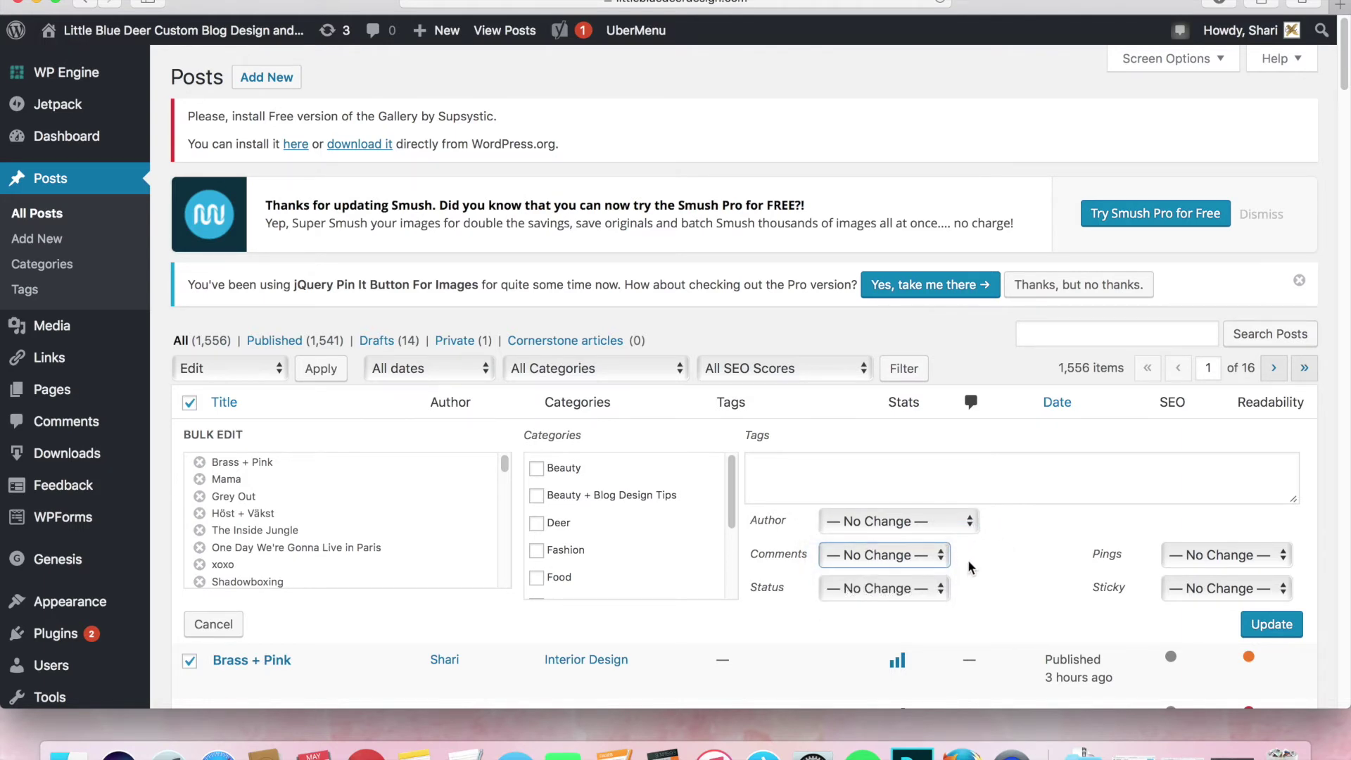
{"action": "left_click", "coordinate": [935, 592]}
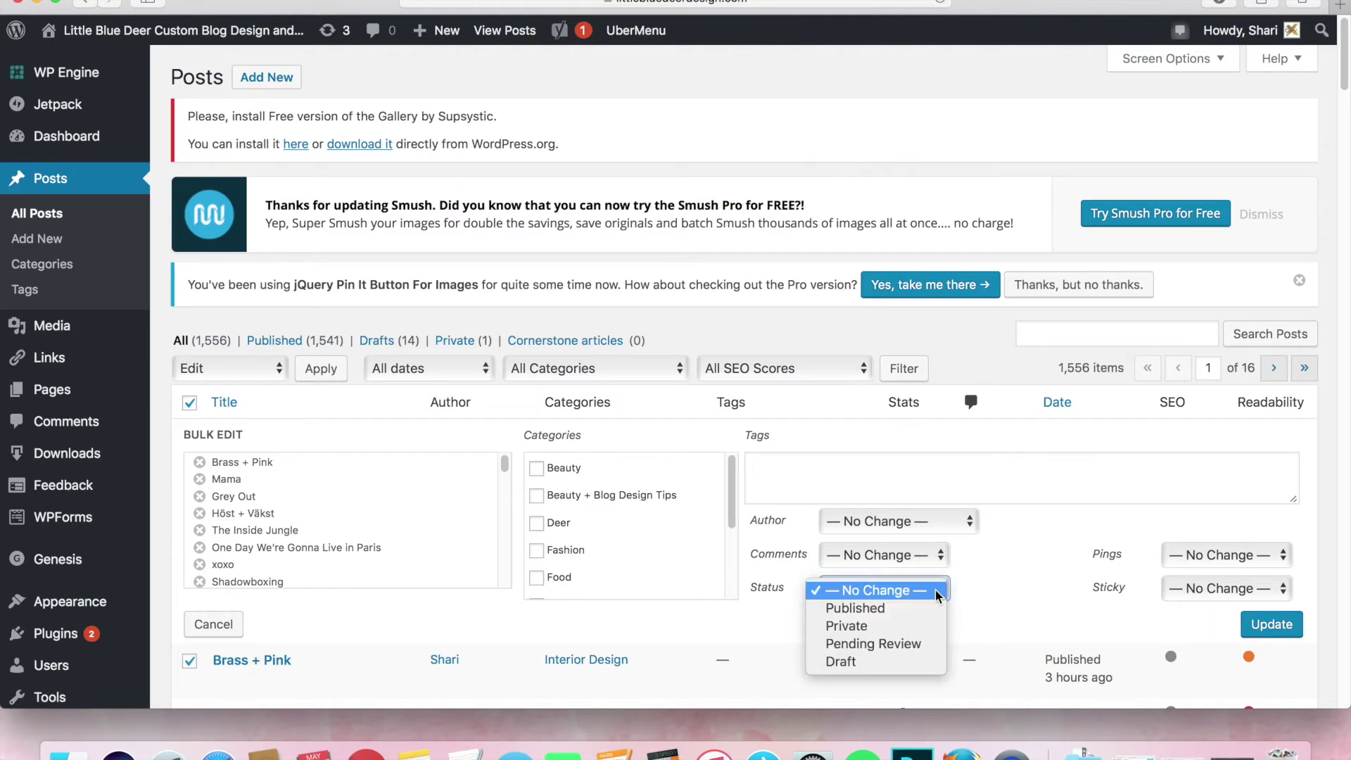
{"action": "left_click", "coordinate": [996, 586]}
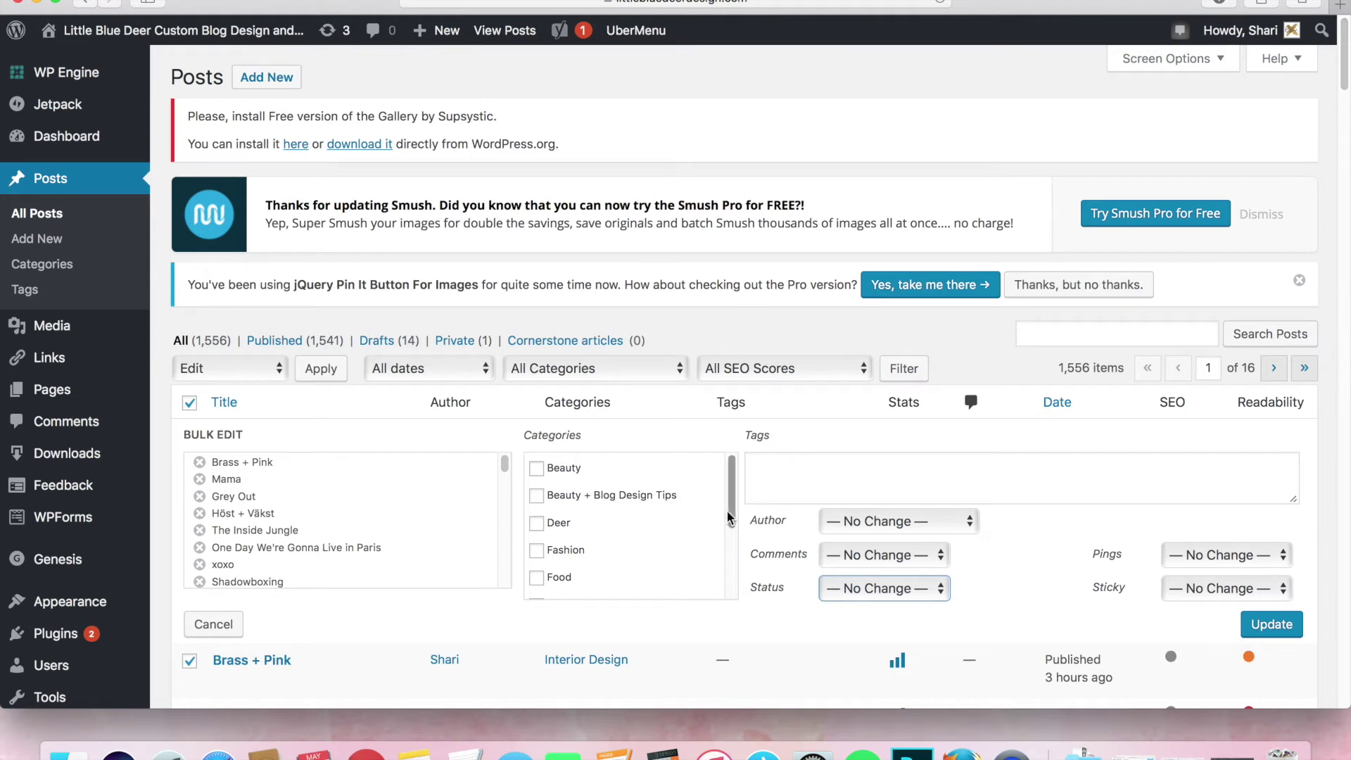
{"action": "mouse_move", "coordinate": [730, 497]}
{"action": "left_mouse_down"}
{"action": "mouse_move", "coordinate": [731, 592]}
{"action": "mouse_move", "coordinate": [731, 475]}
{"action": "left_mouse_up"}
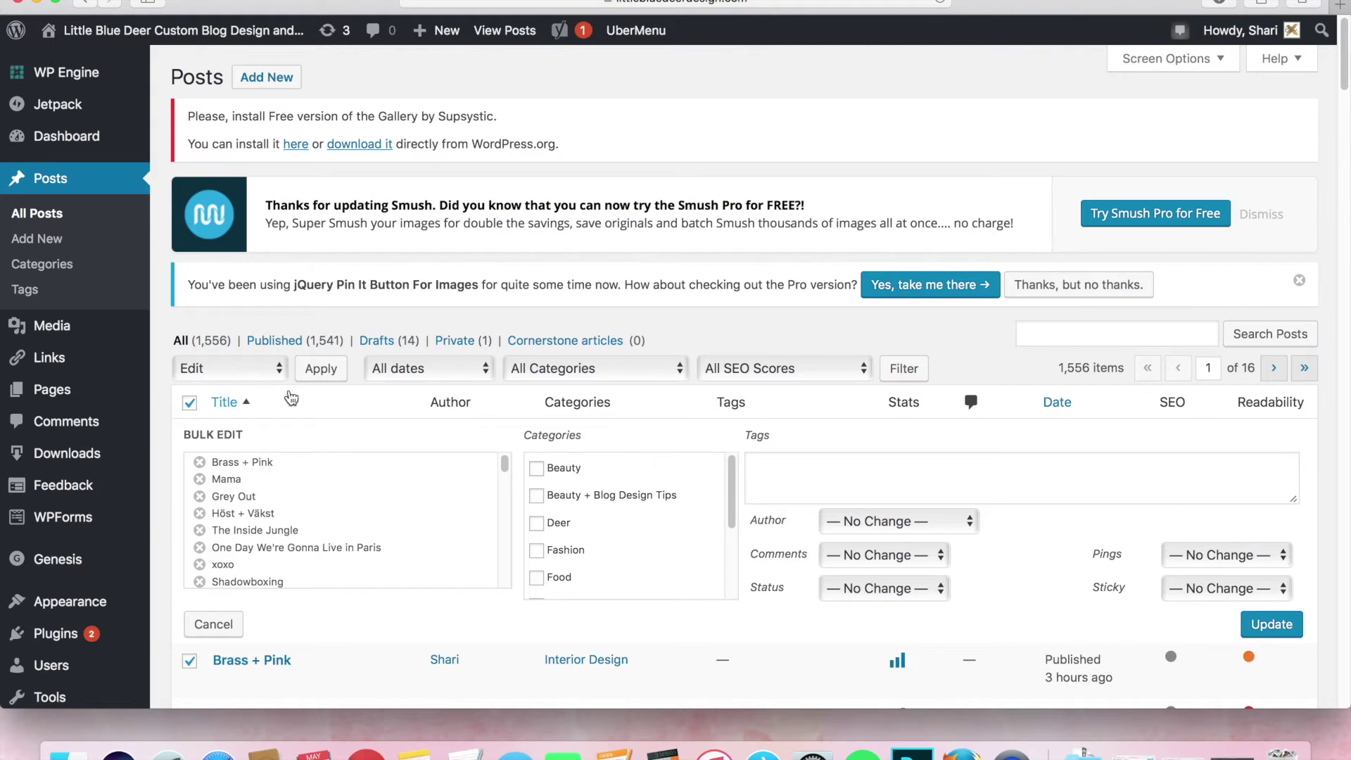
Reset Bulk Actions to none, uncheck all posts, and reapply to dismiss the edit
{"action": "left_click", "coordinate": [280, 371]}
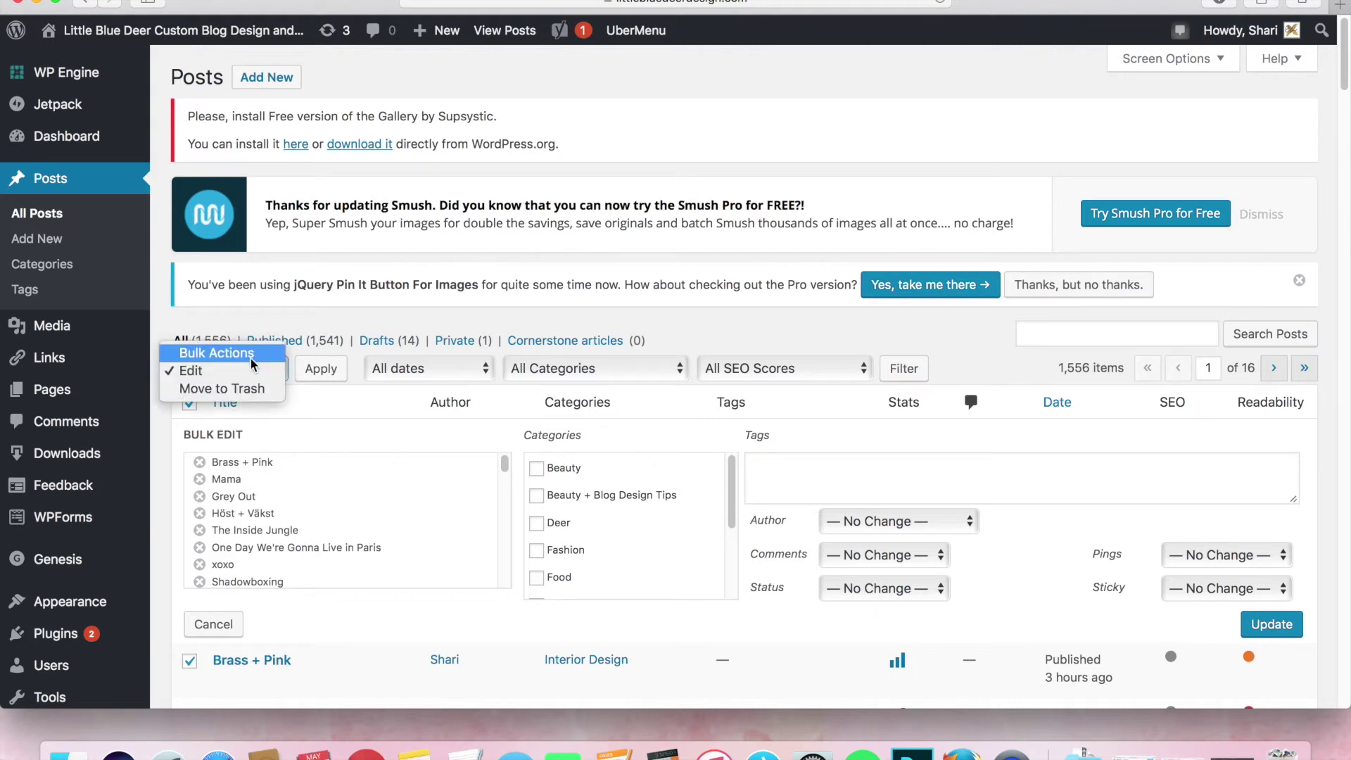
{"action": "left_click", "coordinate": [251, 366]}
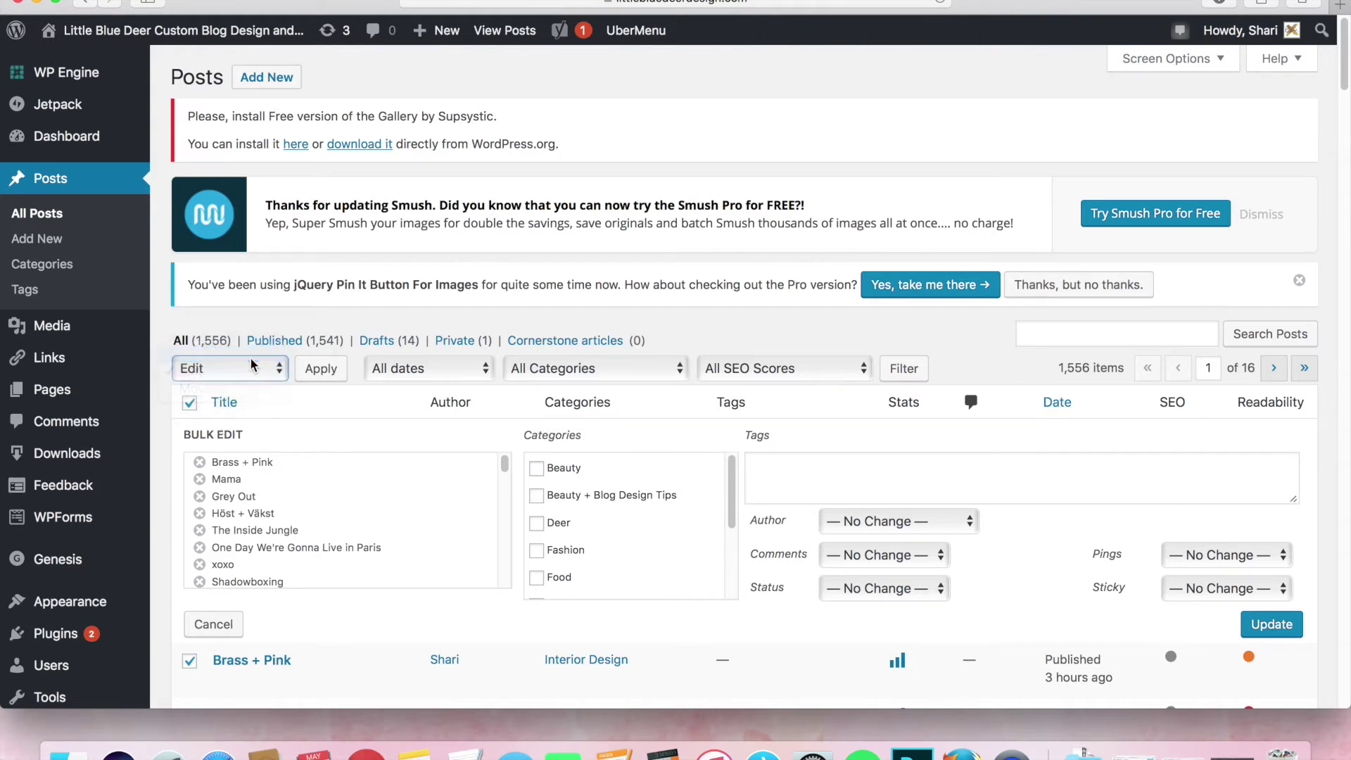
{"action": "left_click", "coordinate": [190, 406]}
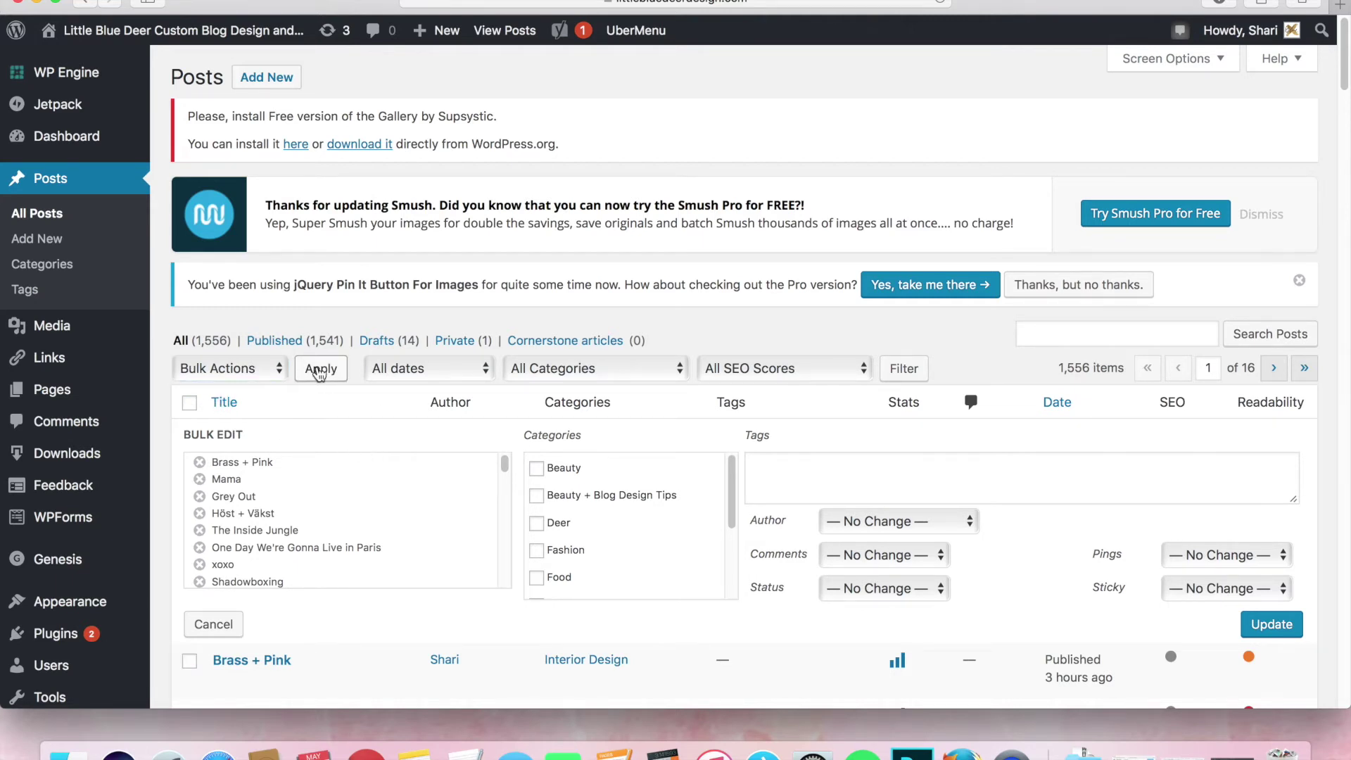
{"action": "left_click", "coordinate": [320, 369]}
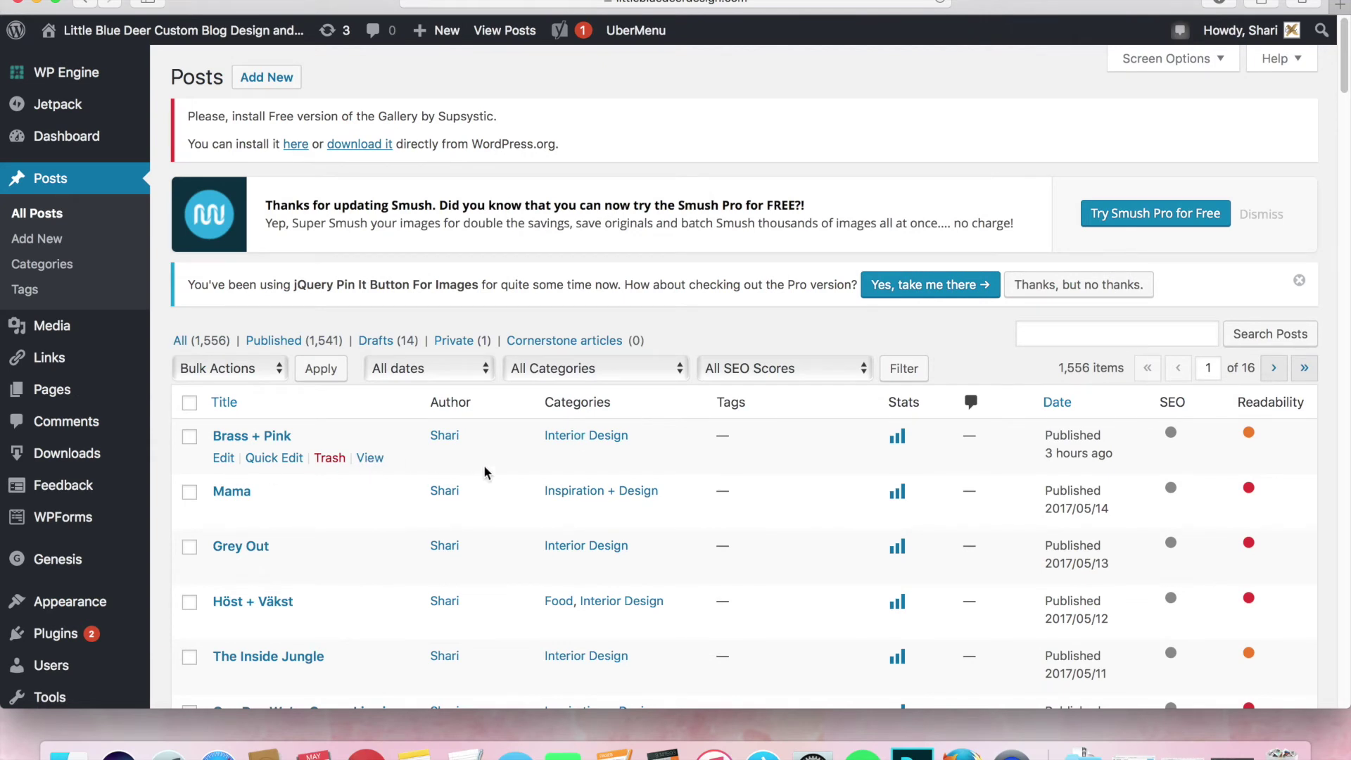
Apply the December 2016 date filter to list its 29 posts
{"action": "left_click", "coordinate": [488, 368]}
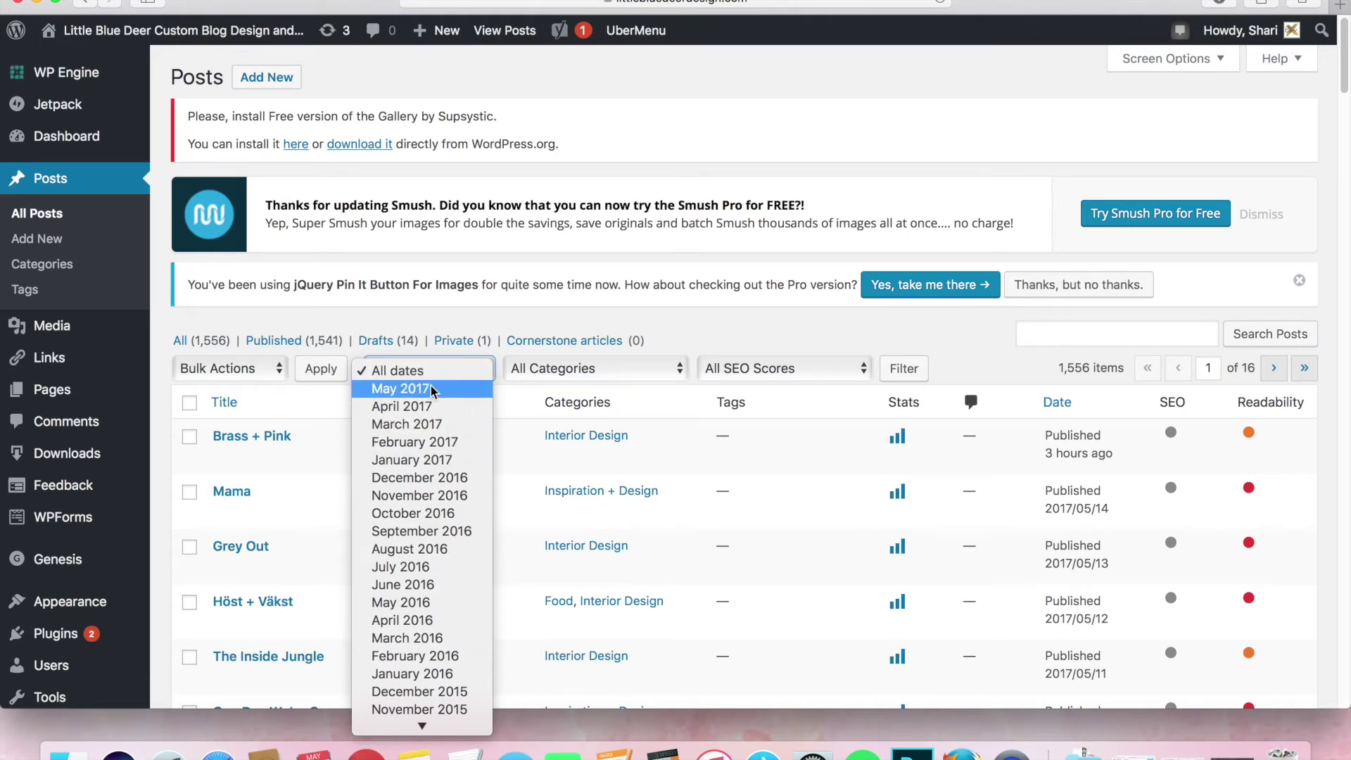
{"action": "left_click", "coordinate": [701, 346]}
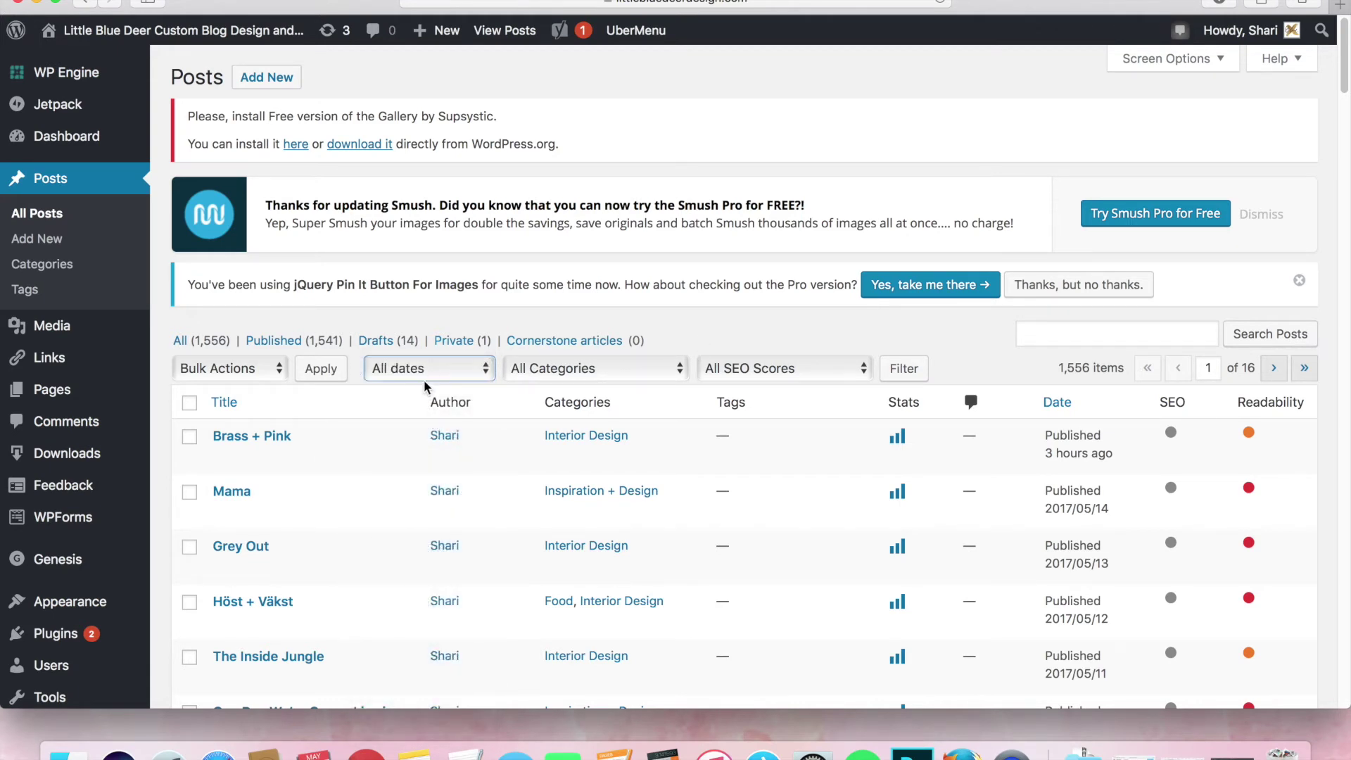
{"action": "left_click", "coordinate": [440, 373]}
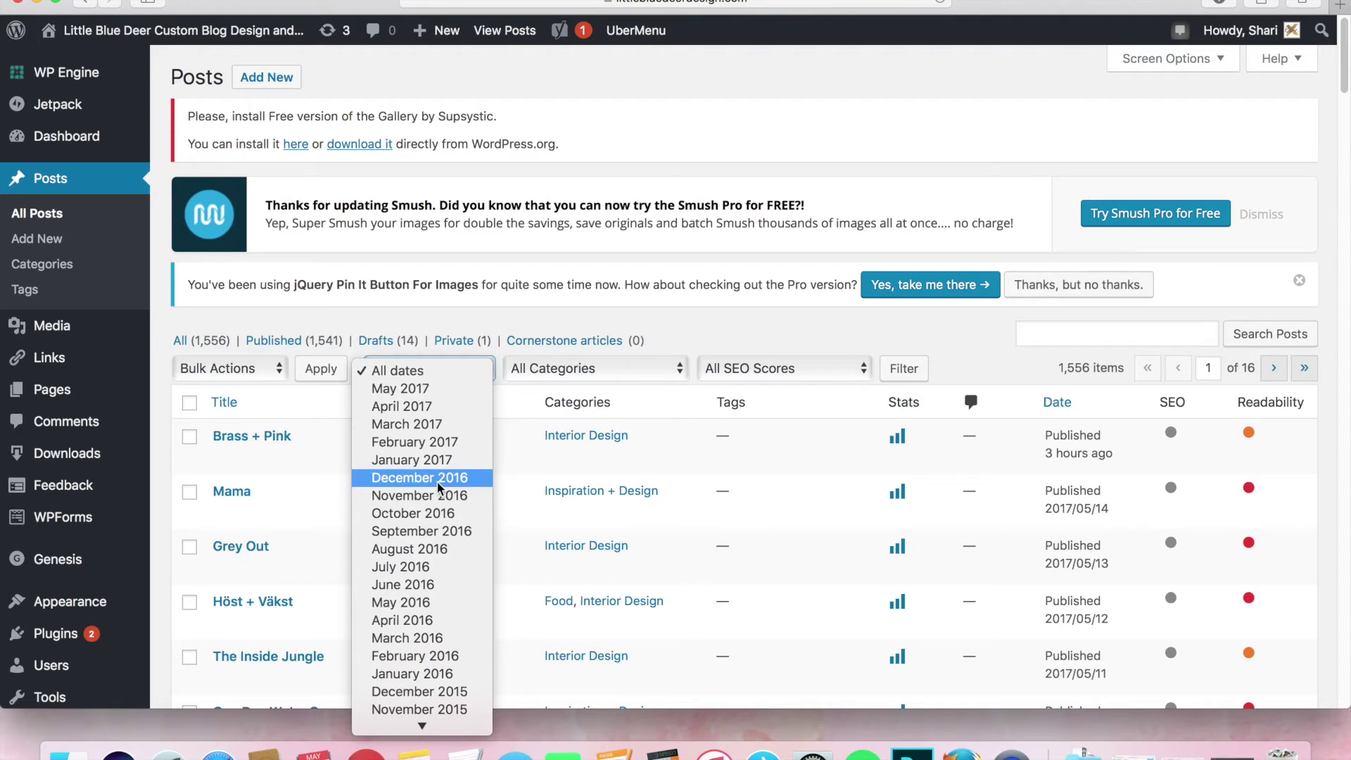
{"action": "left_click", "coordinate": [439, 483]}
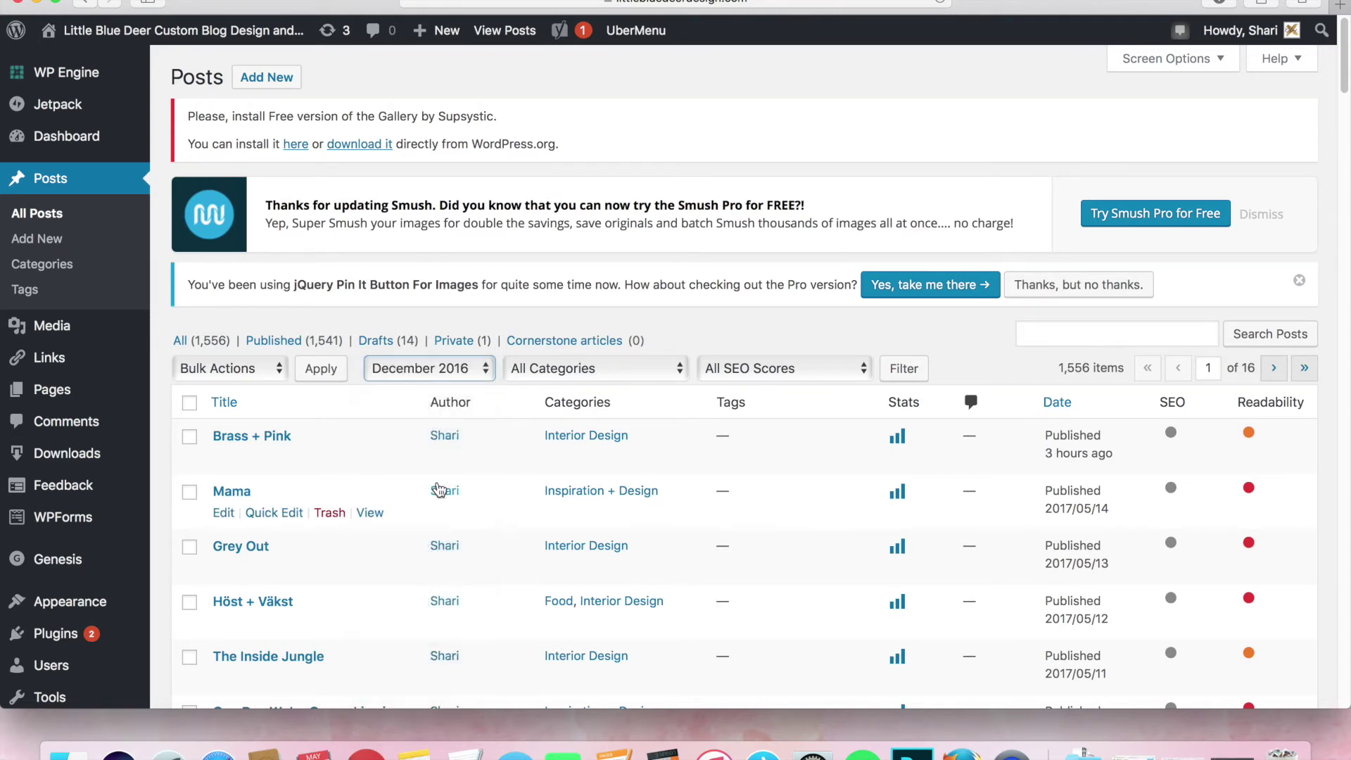
{"action": "left_click", "coordinate": [321, 370]}
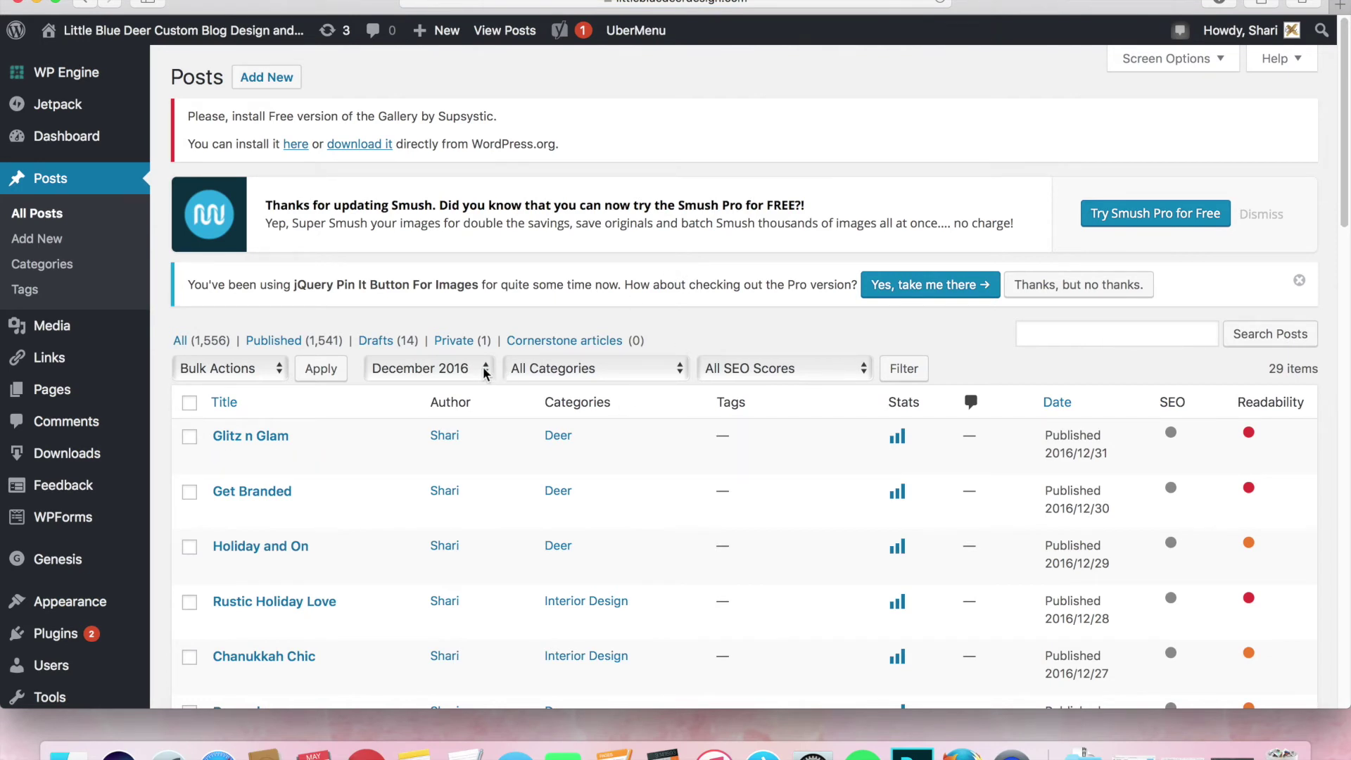
{"action": "left_click", "coordinate": [485, 372]}
Filter all-dates posts by the Beauty category and check both resulting posts
{"action": "left_click", "coordinate": [446, 264]}
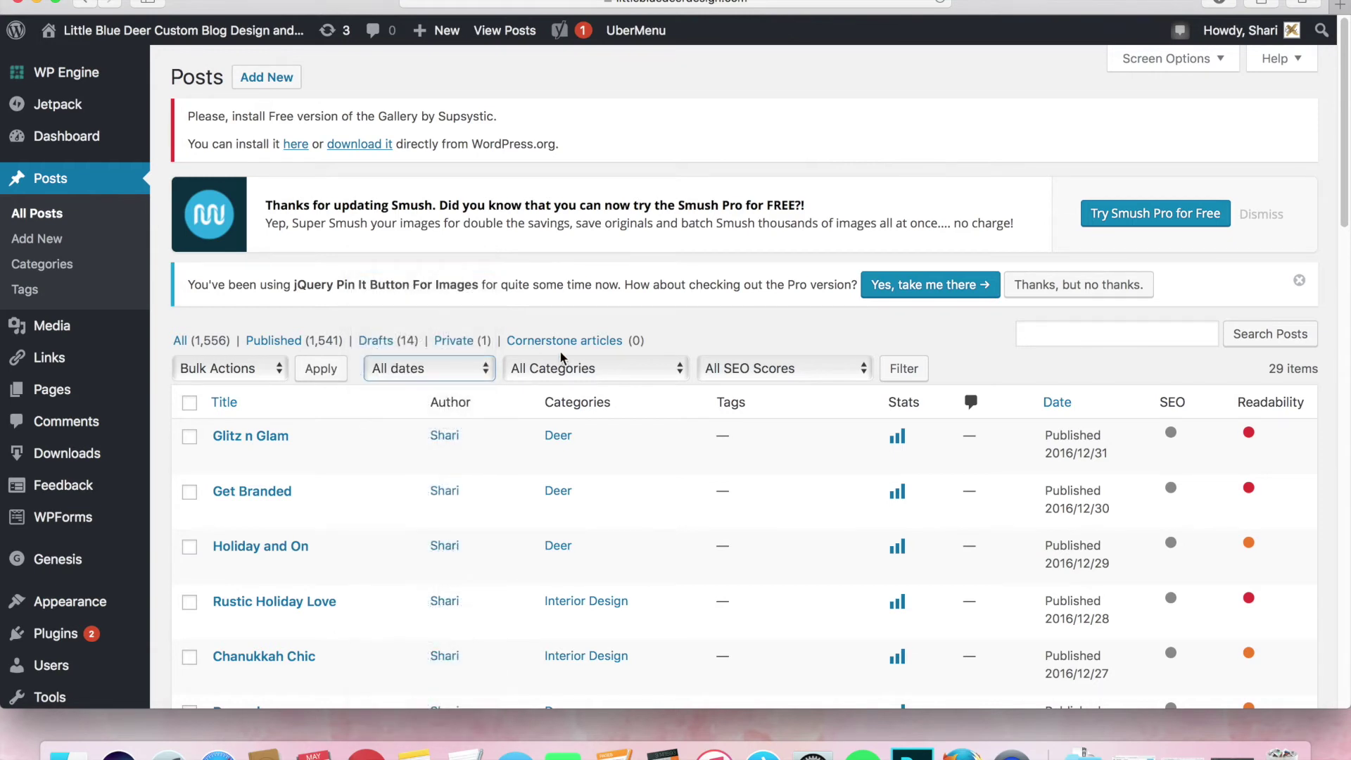
{"action": "left_click", "coordinate": [578, 373]}
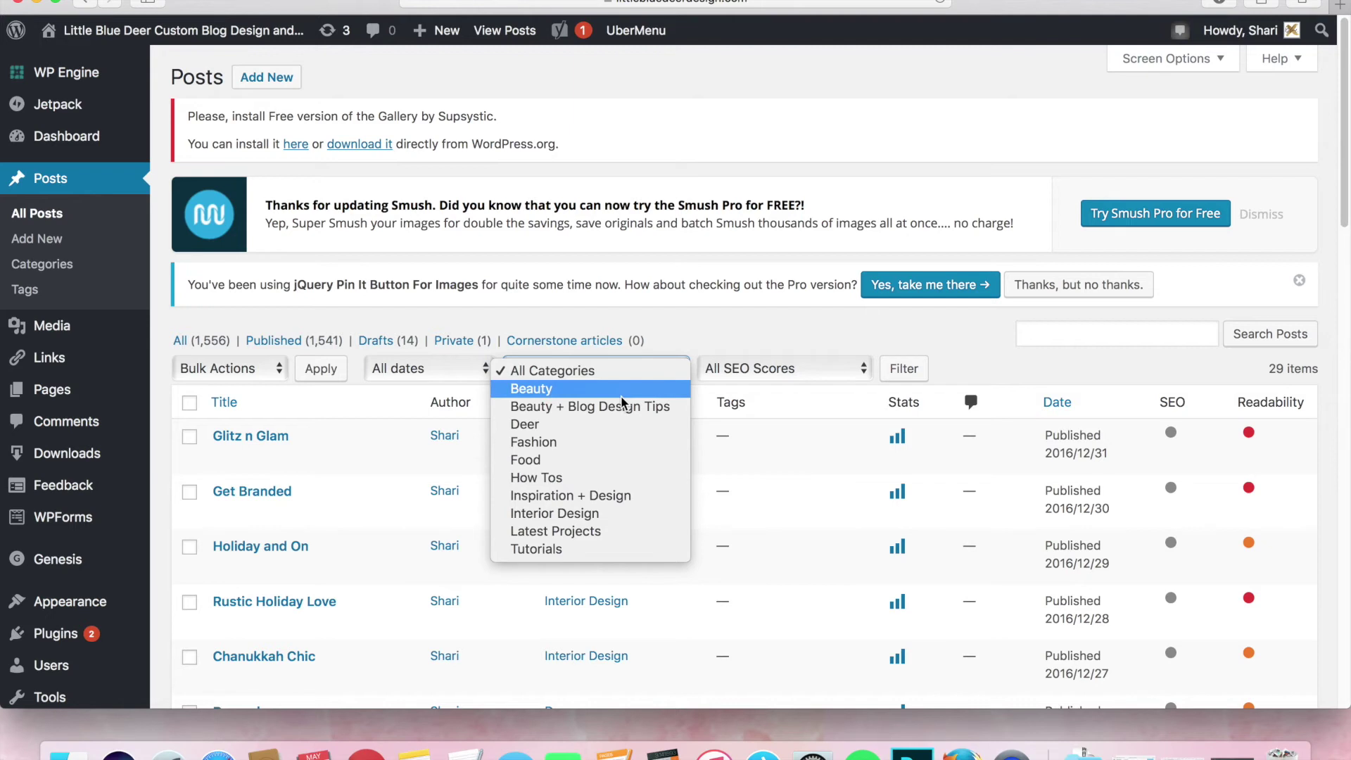
{"action": "left_click", "coordinate": [575, 390]}
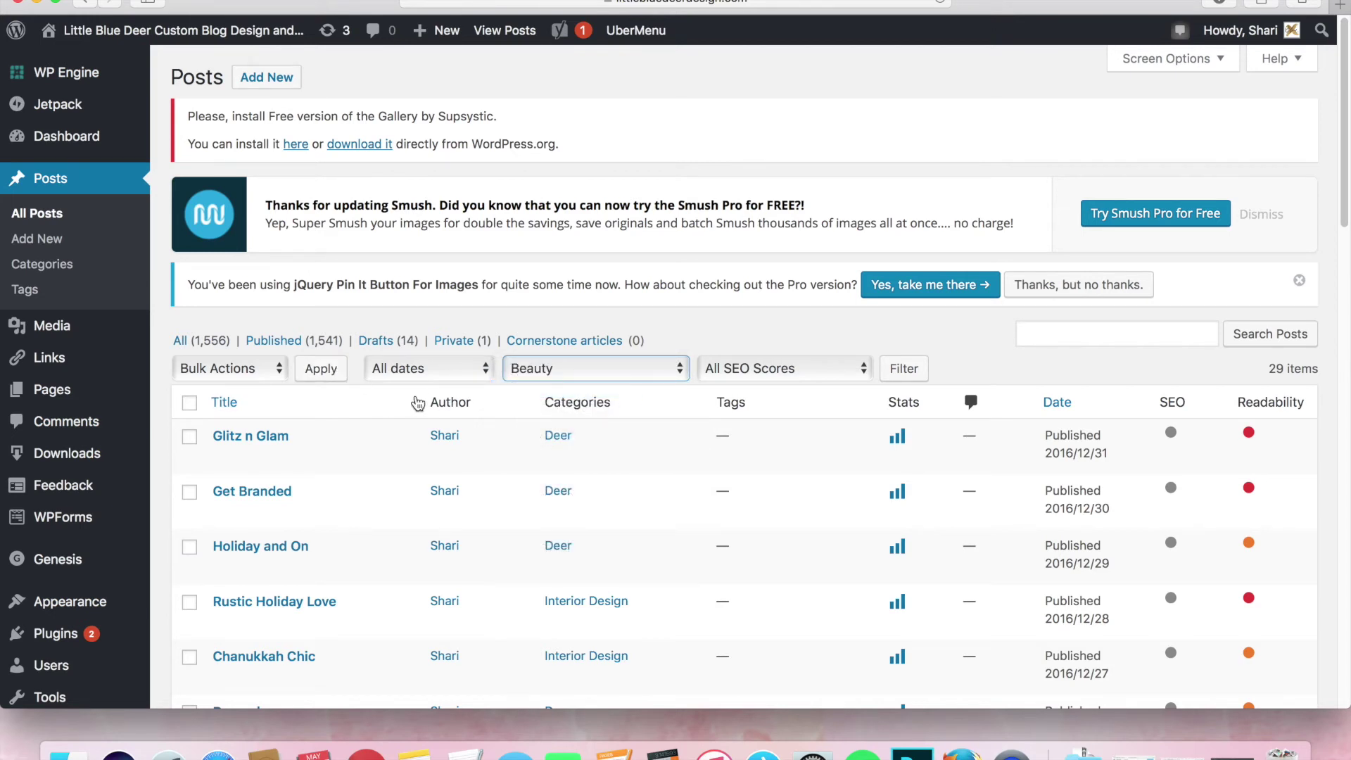
{"action": "left_click", "coordinate": [322, 370]}
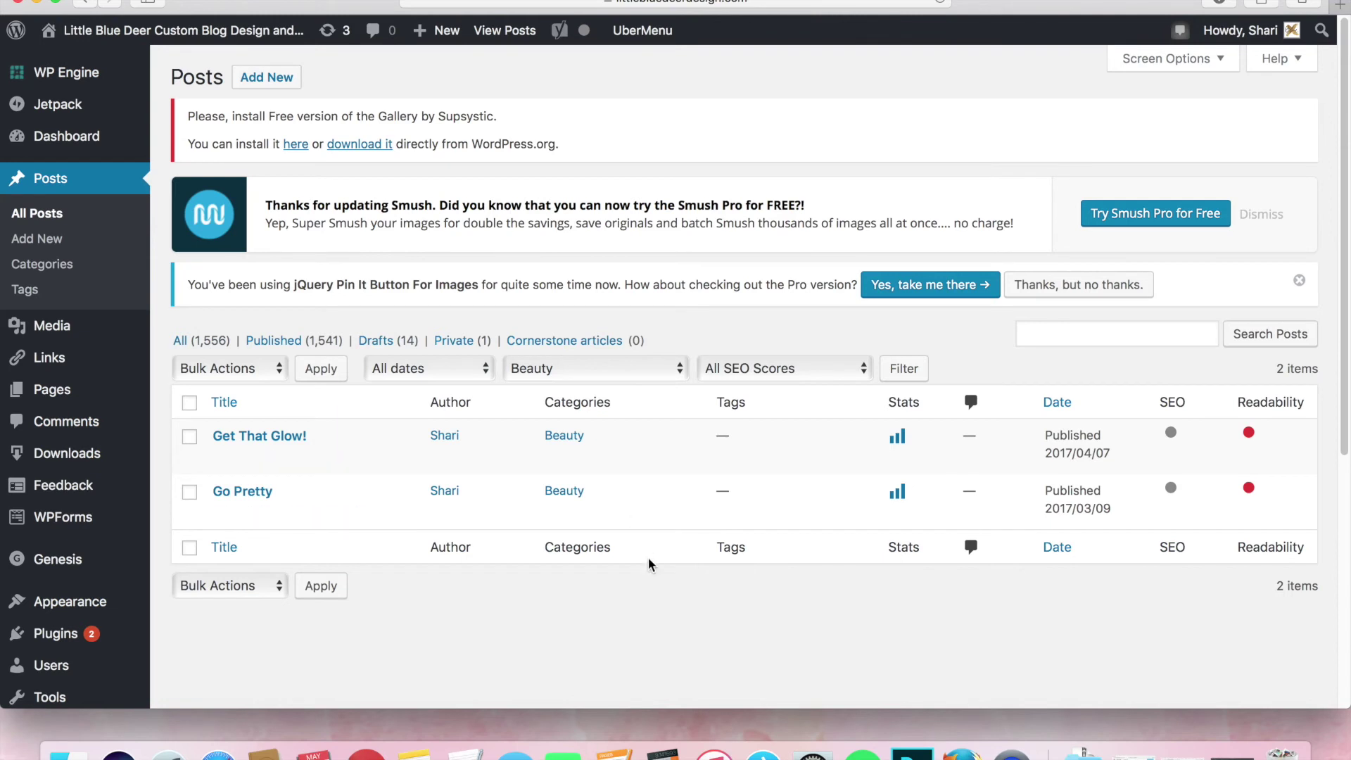
{"action": "mouse_move", "coordinate": [259, 437]}
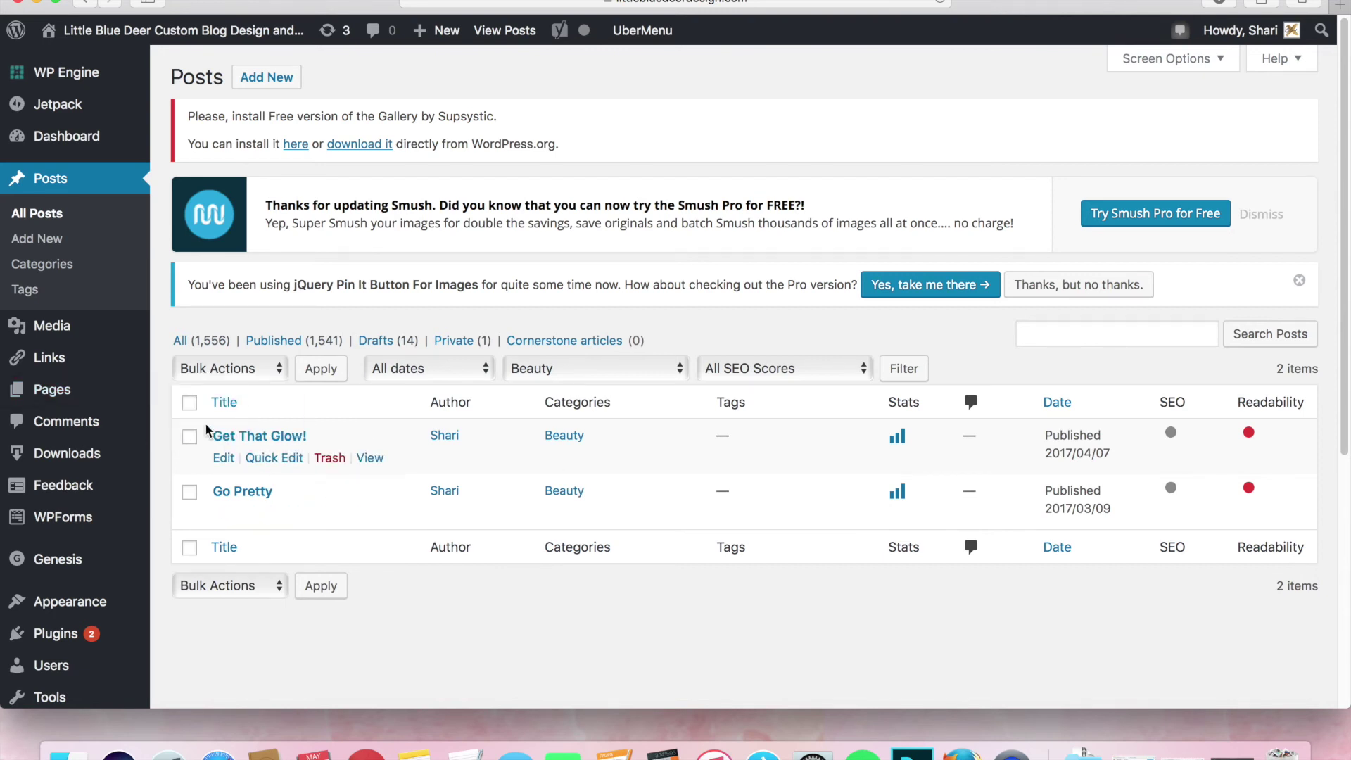
{"action": "left_click", "coordinate": [192, 407]}
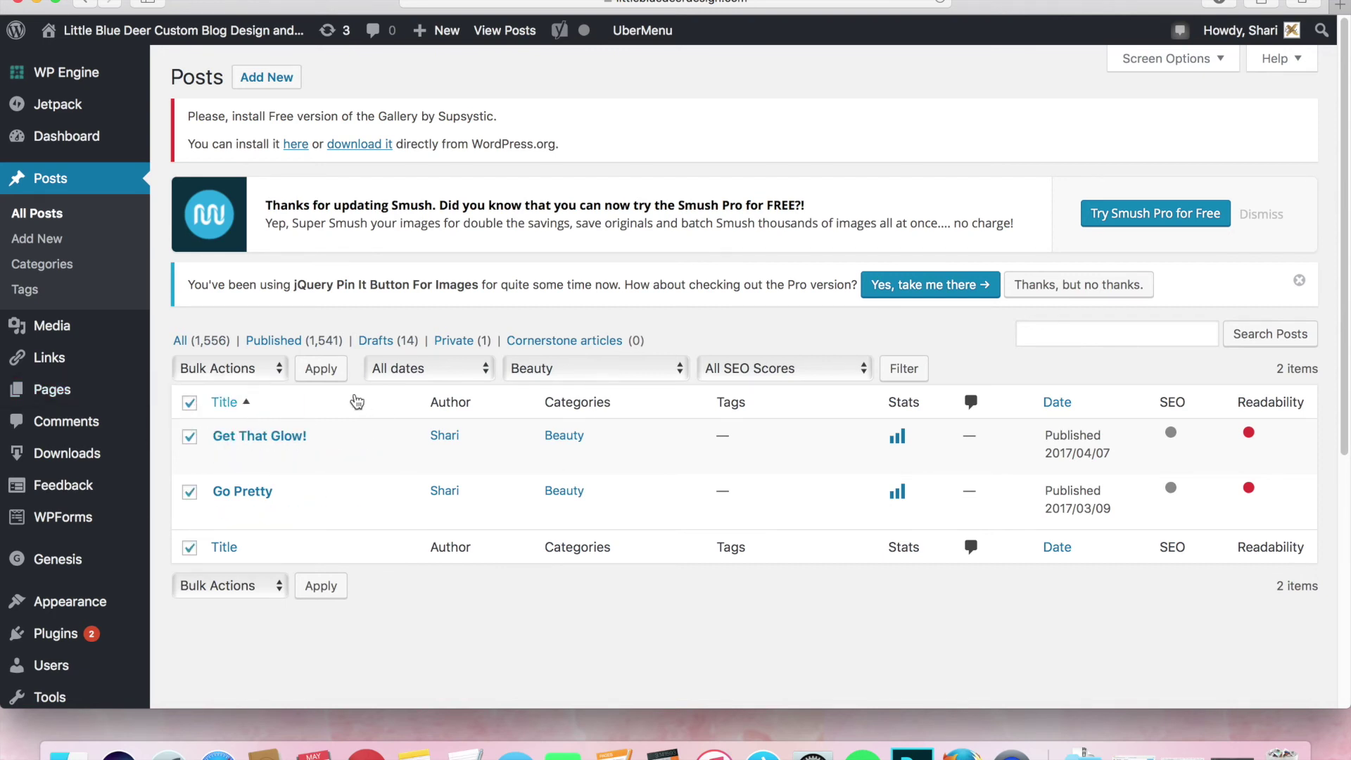
Open Bulk Edit for the two selected Beauty posts
{"action": "left_click", "coordinate": [279, 367]}
{"action": "left_click", "coordinate": [264, 390]}
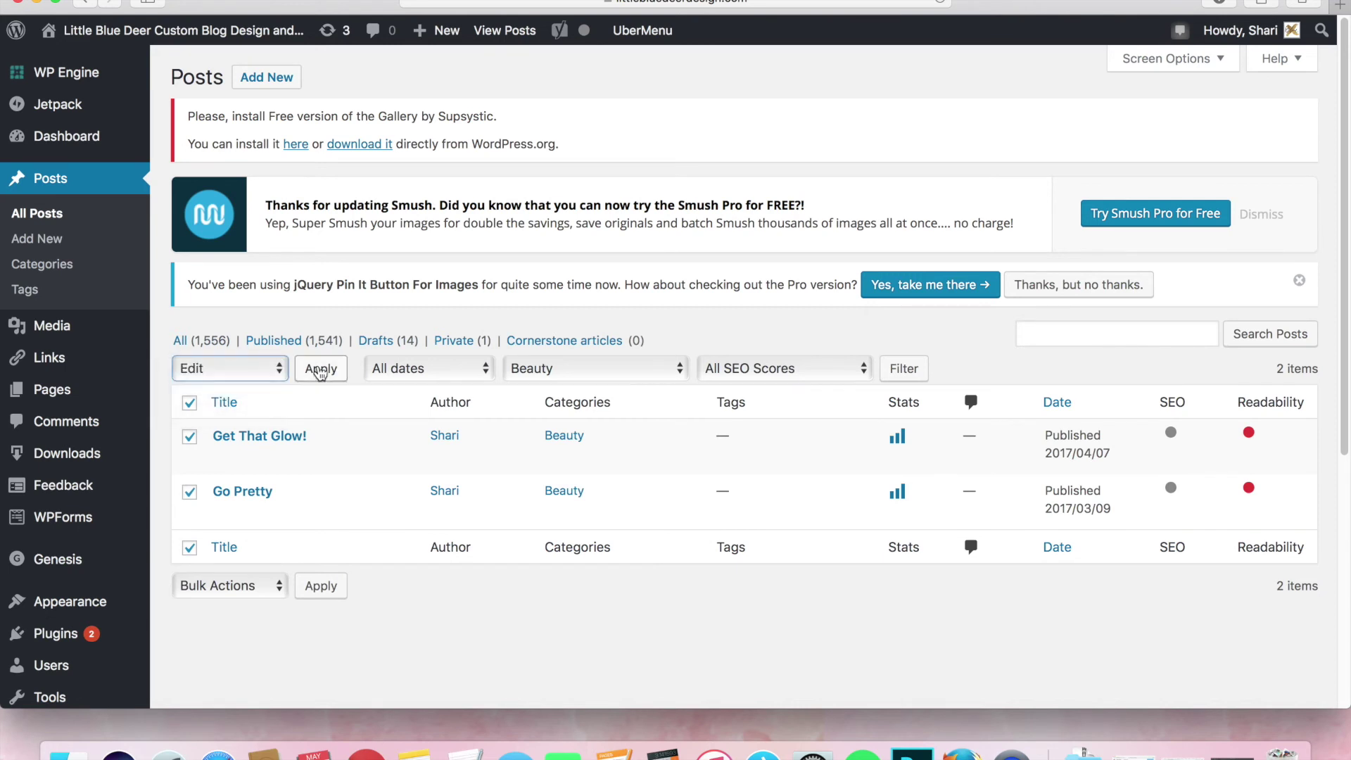
{"action": "left_click", "coordinate": [322, 368]}
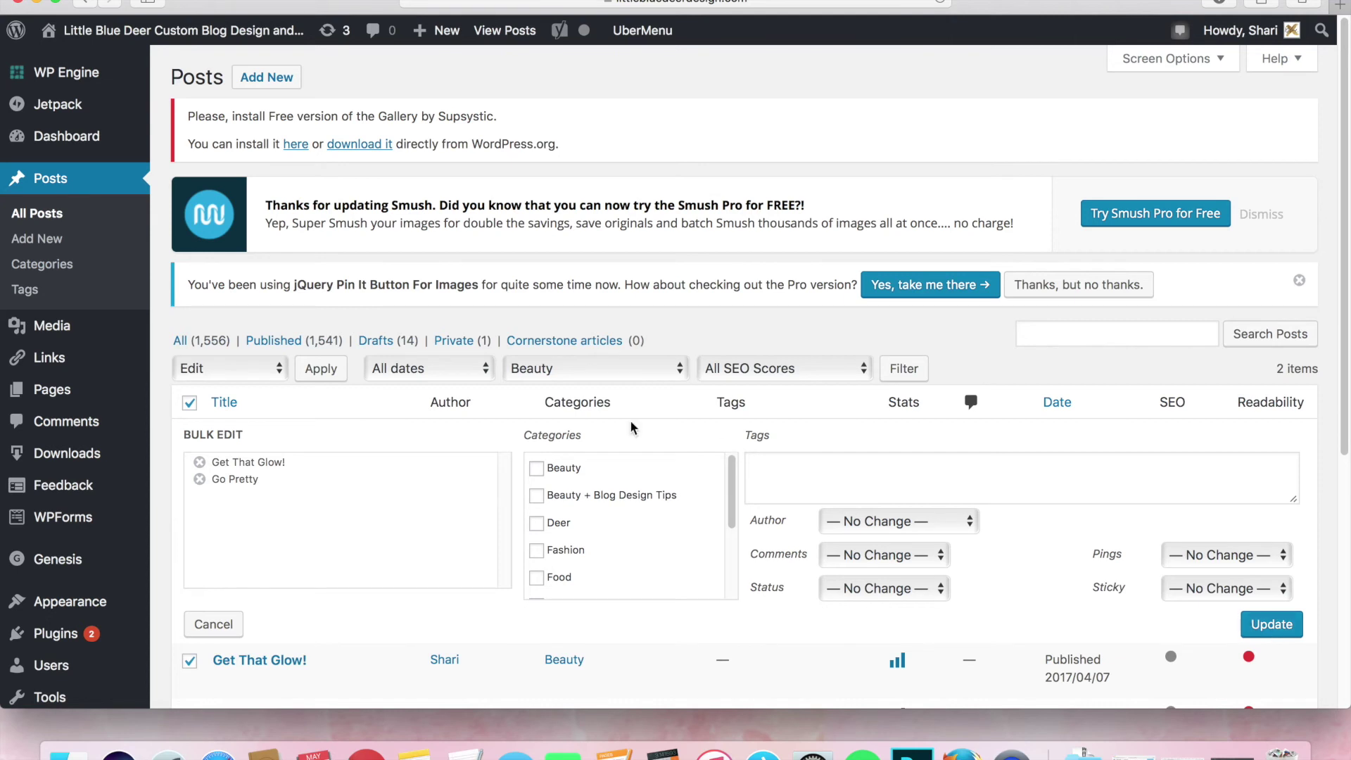
Reset Bulk Actions to none and reapply, closing the bulk edit unchanged
{"action": "left_click", "coordinate": [281, 369]}
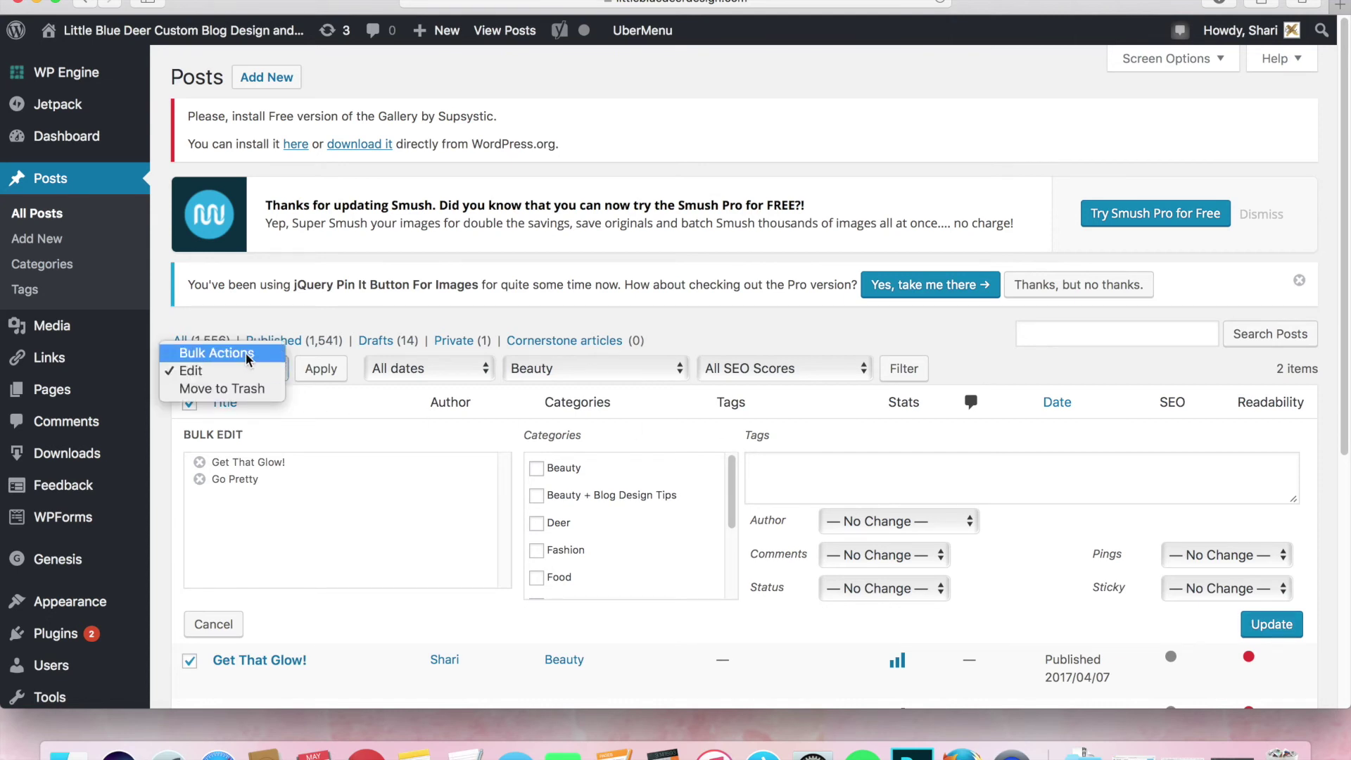
{"action": "left_click", "coordinate": [251, 360]}
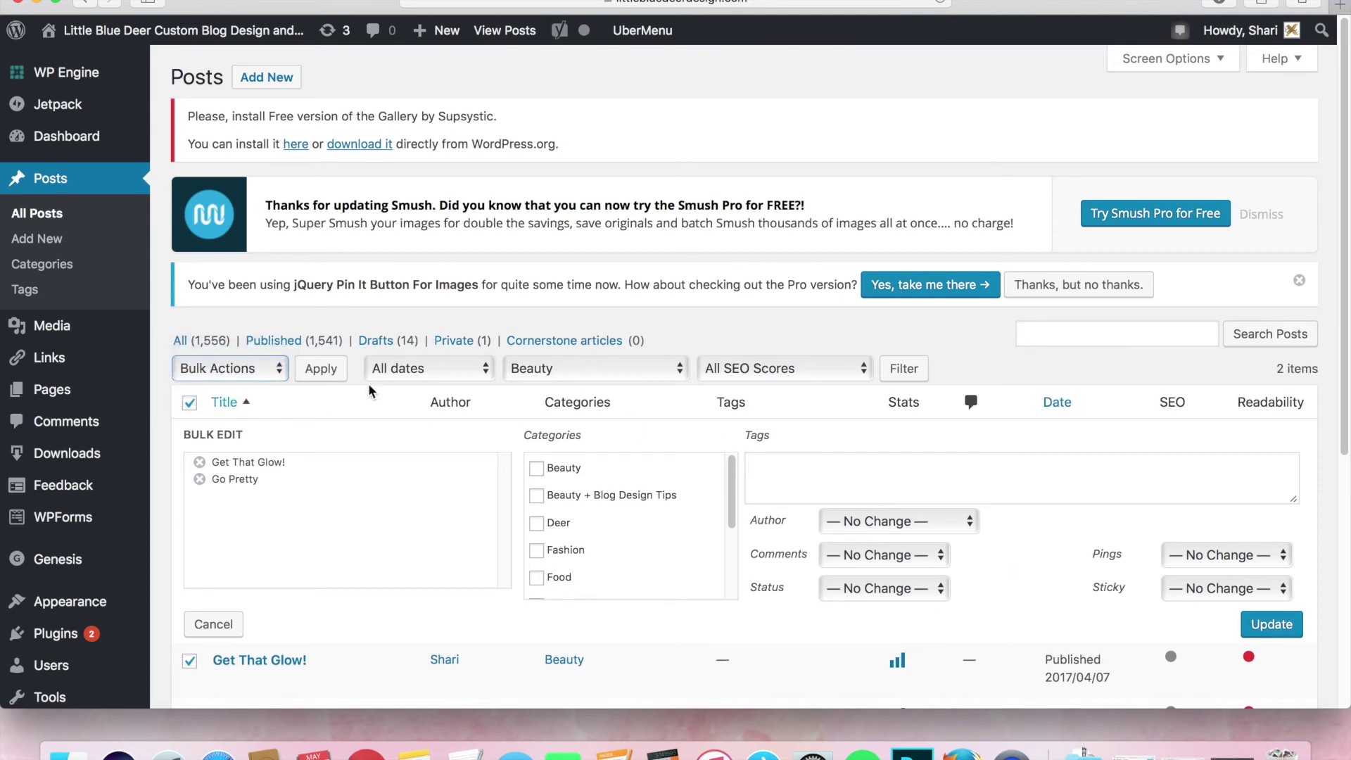
{"action": "left_click", "coordinate": [321, 368]}
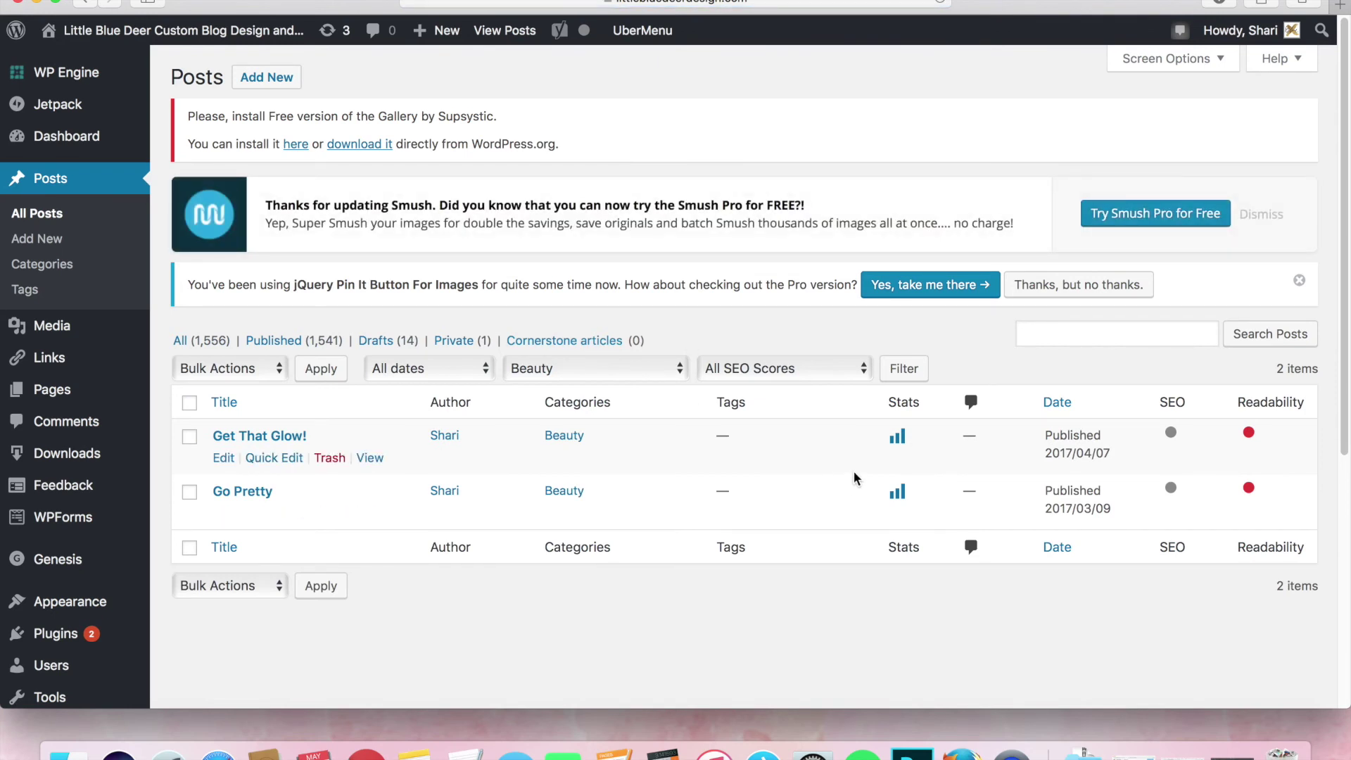
Toggle select-all on and off, then check only 'Get That Glow!'
{"action": "mouse_move", "coordinate": [422, 444]}
{"action": "left_click", "coordinate": [190, 402]}
{"action": "left_click", "coordinate": [189, 403]}
{"action": "left_click", "coordinate": [189, 437]}
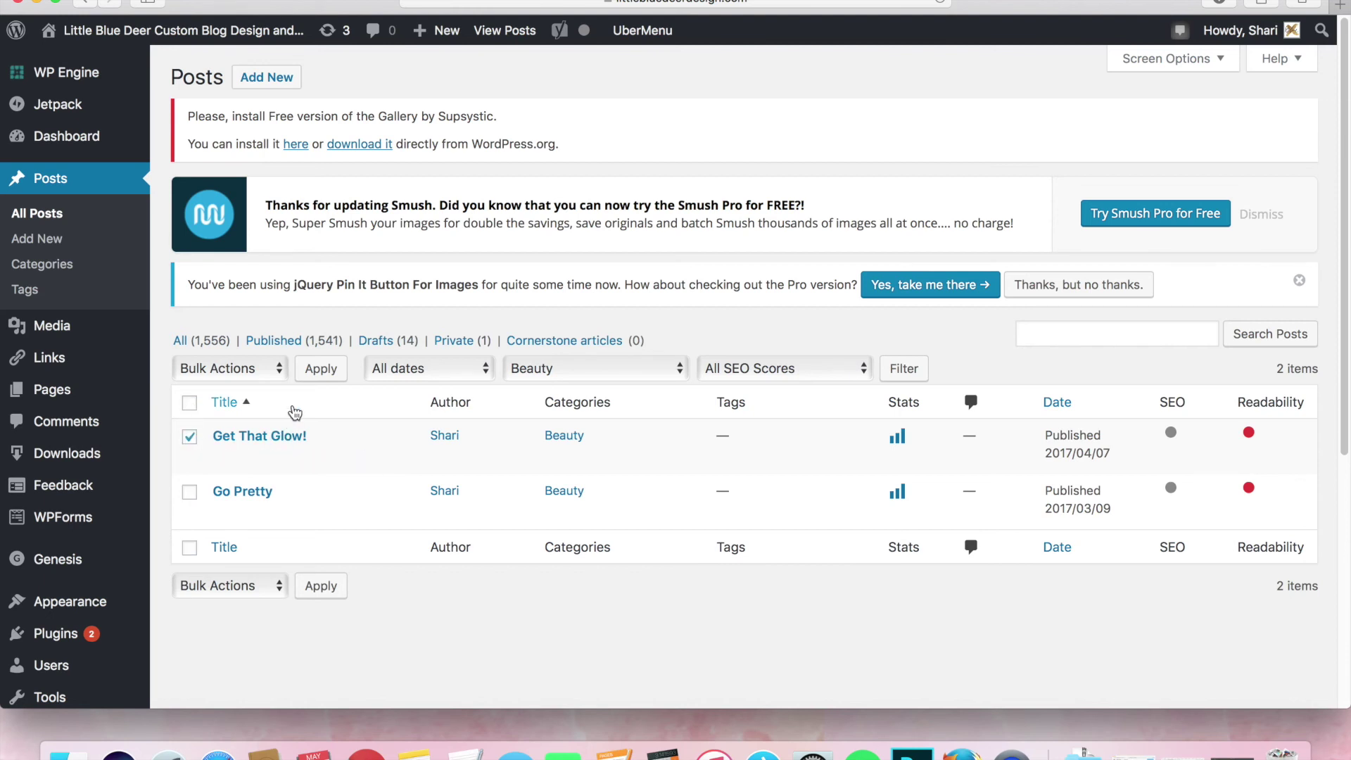
{"action": "left_click", "coordinate": [279, 368]}
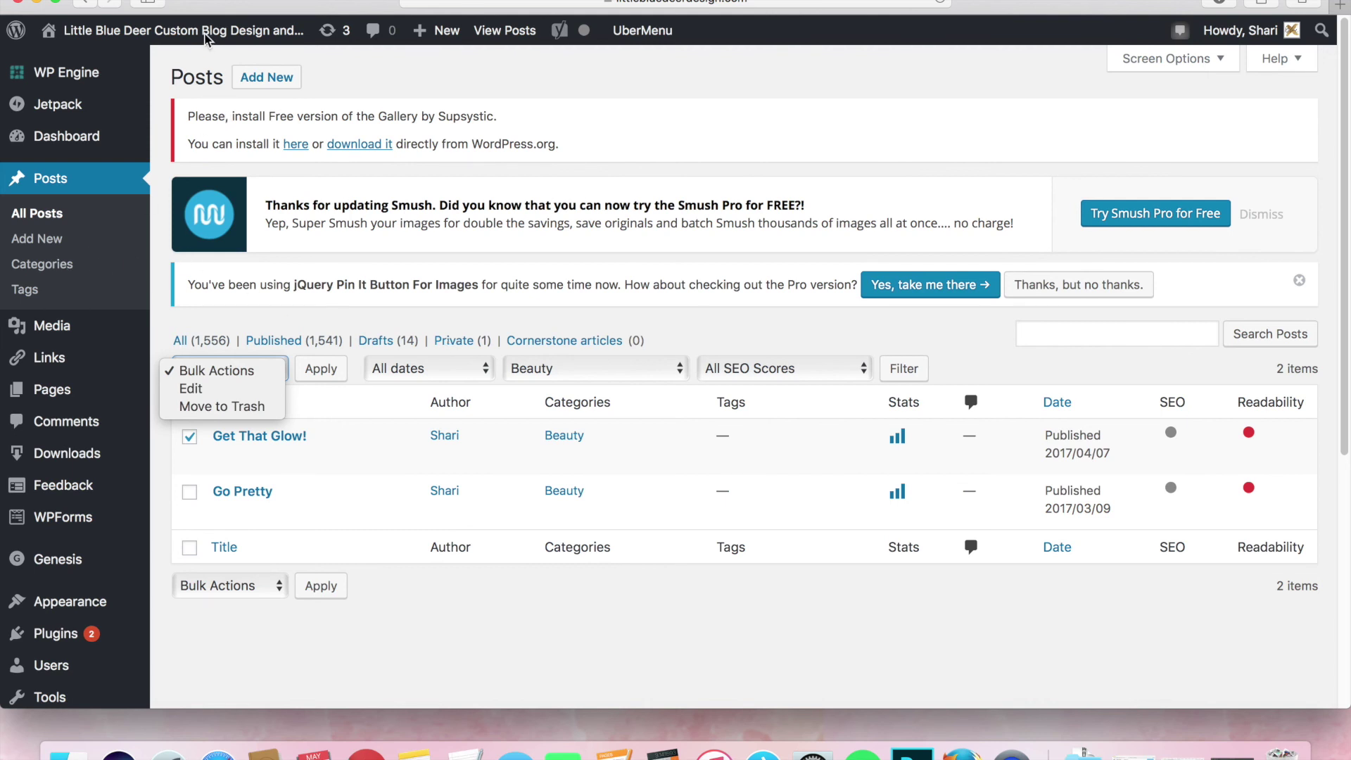
{"action": "left_click", "coordinate": [451, 70]}
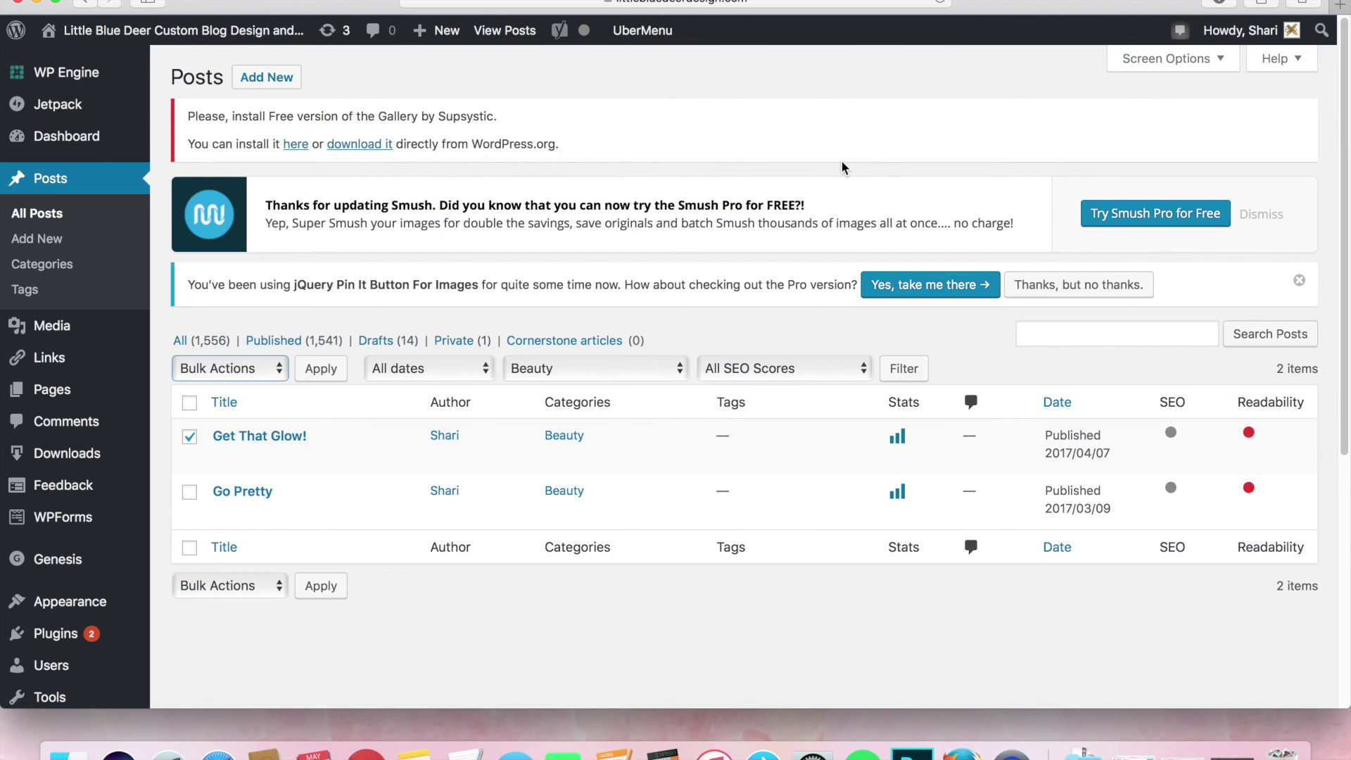
{"action": "left_click", "coordinate": [1215, 64]}
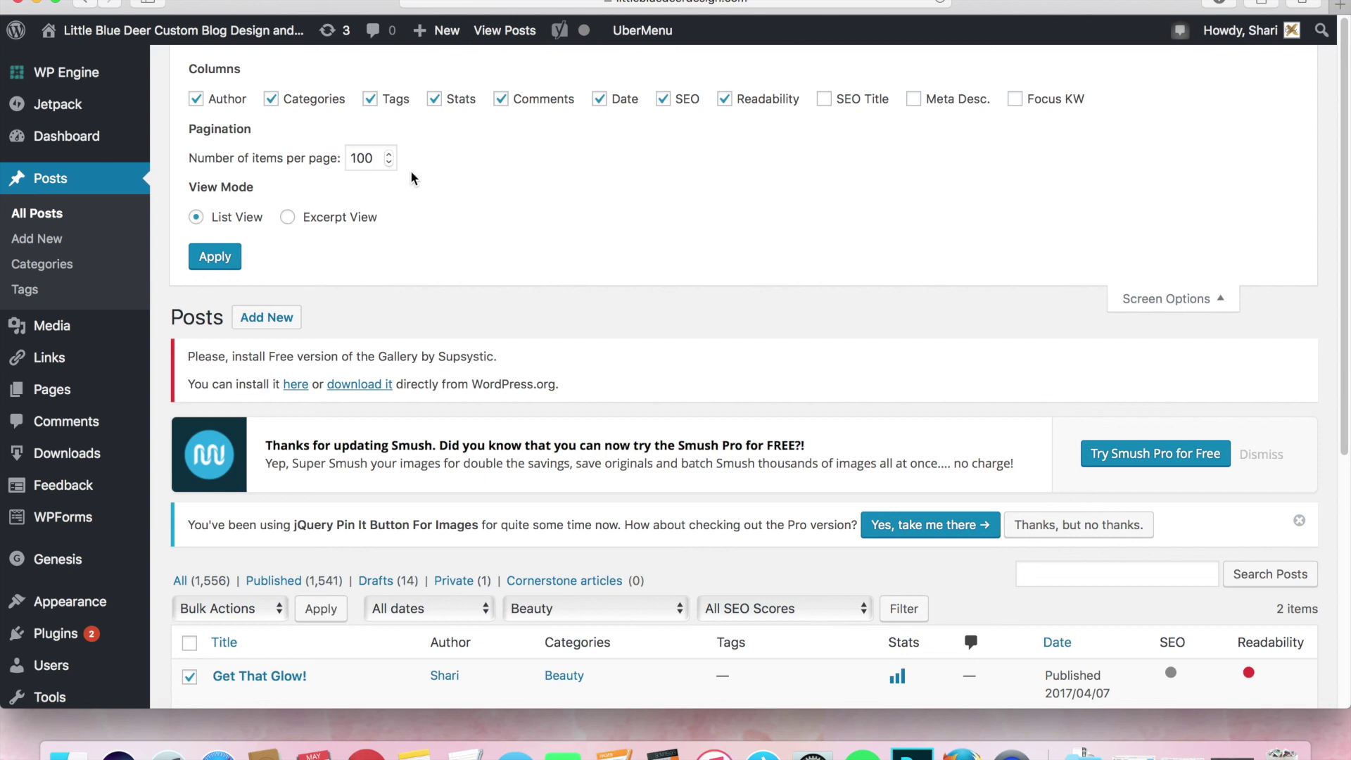
{"action": "left_click", "coordinate": [1174, 301]}
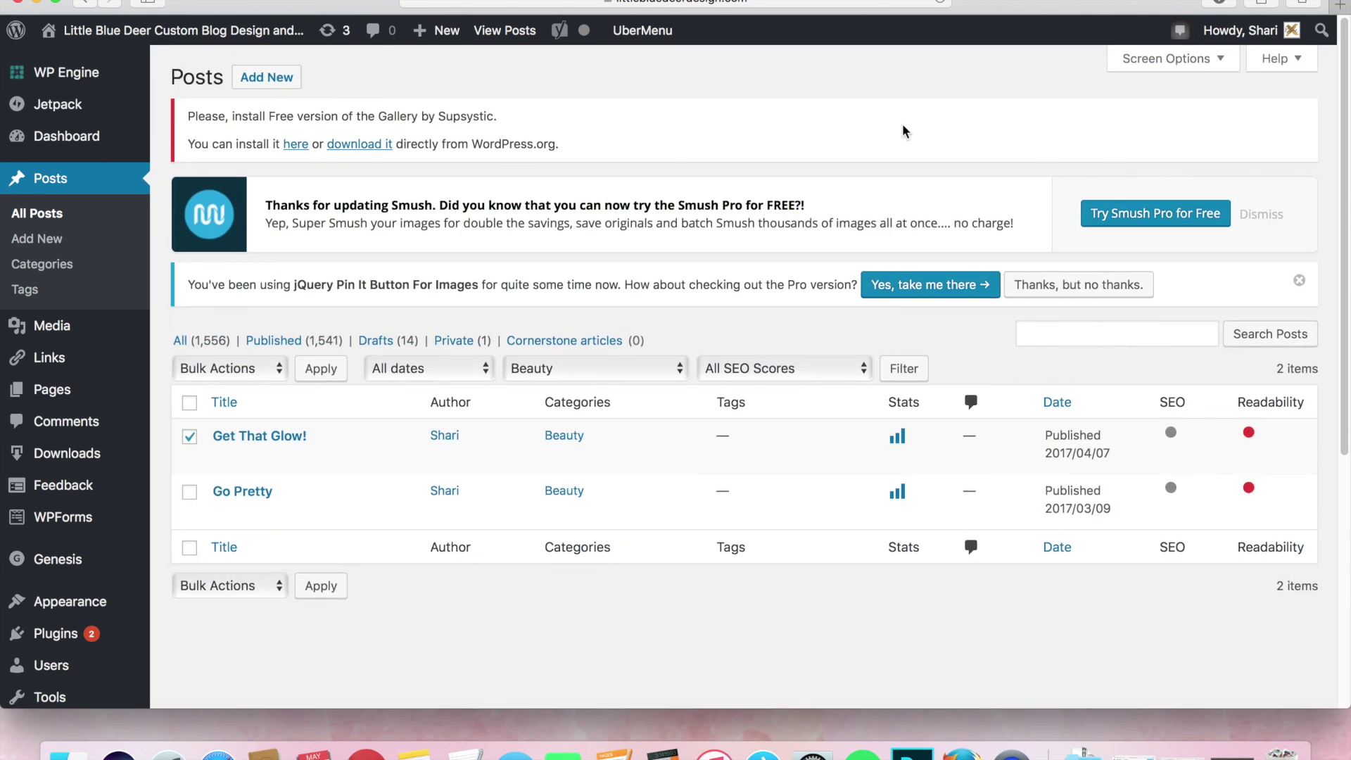